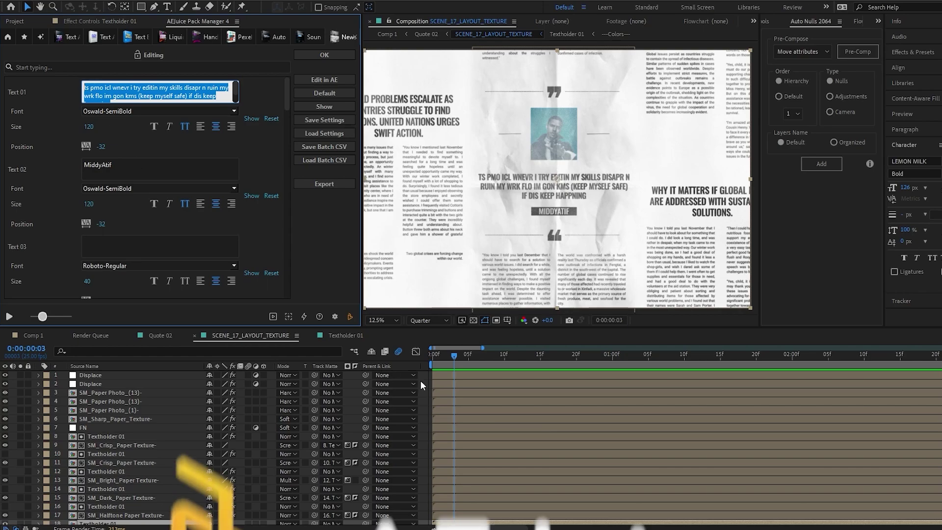
Load download.jfif from the memes folder as the image for the newspaper quote template.
left_click_drag(571, 507, 470, 495)
double_click(443, 511)
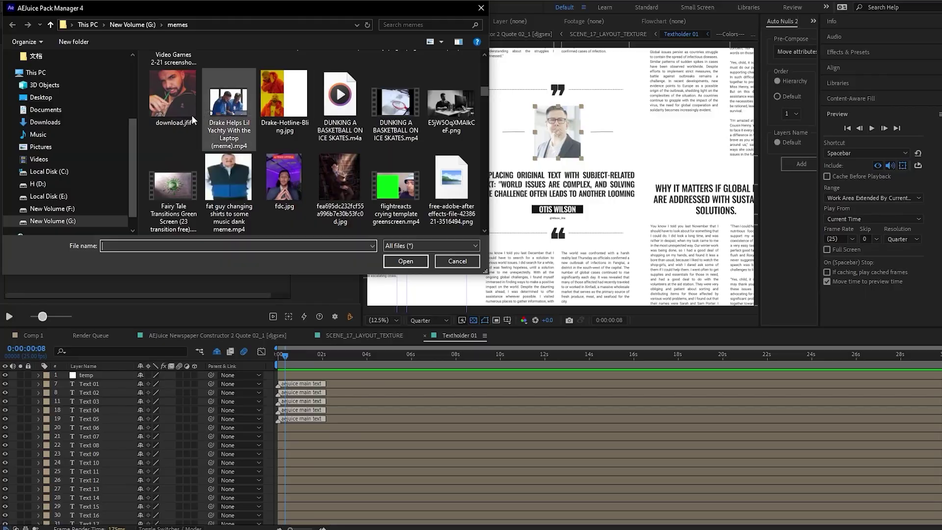
double_click(192, 115)
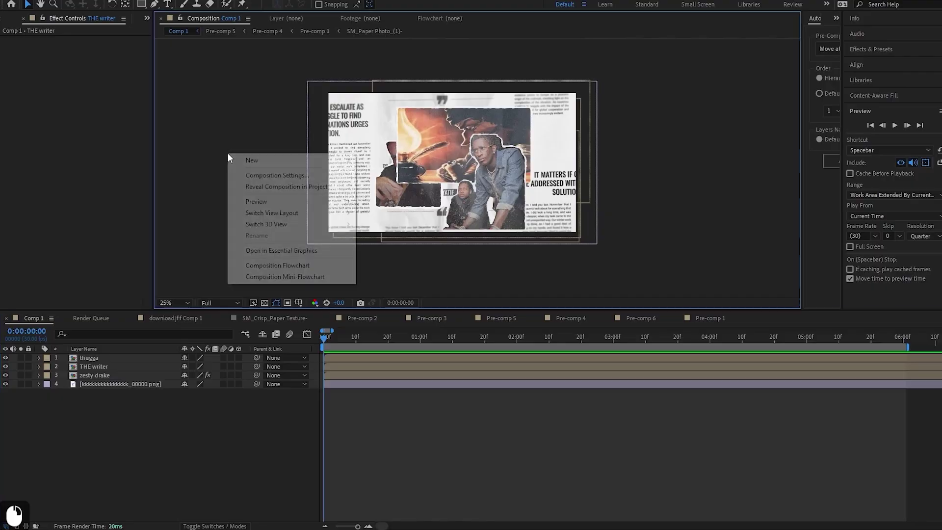
Add a two-node camera with the 50mm preset to Comp 1.
mouse_move(276, 160)
left_click(391, 212)
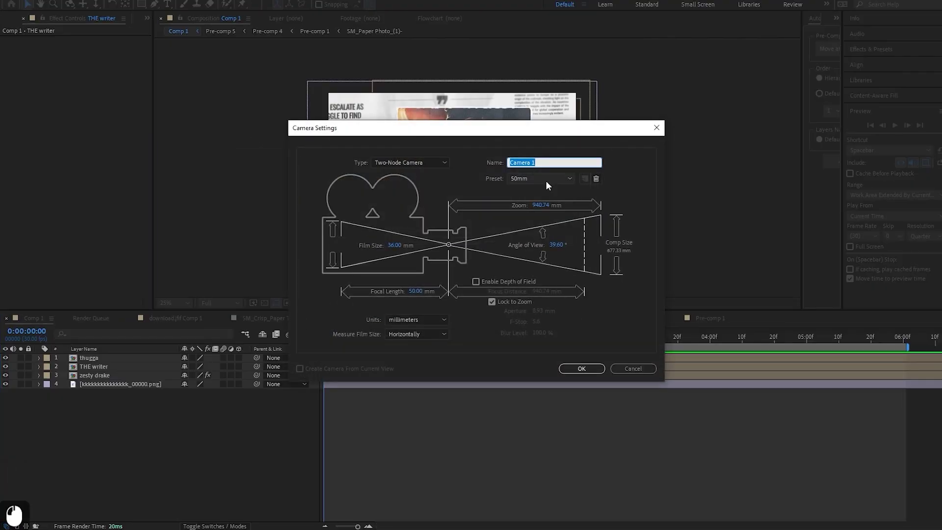
left_click(546, 180)
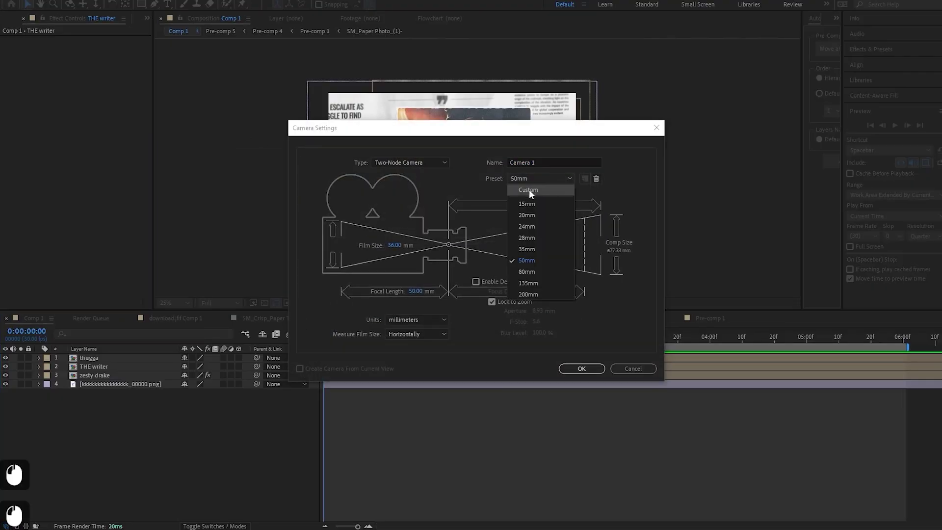
left_click(584, 369)
Add a null object to Comp 1 for controlling the camera.
right_click(229, 221)
mouse_move(275, 226)
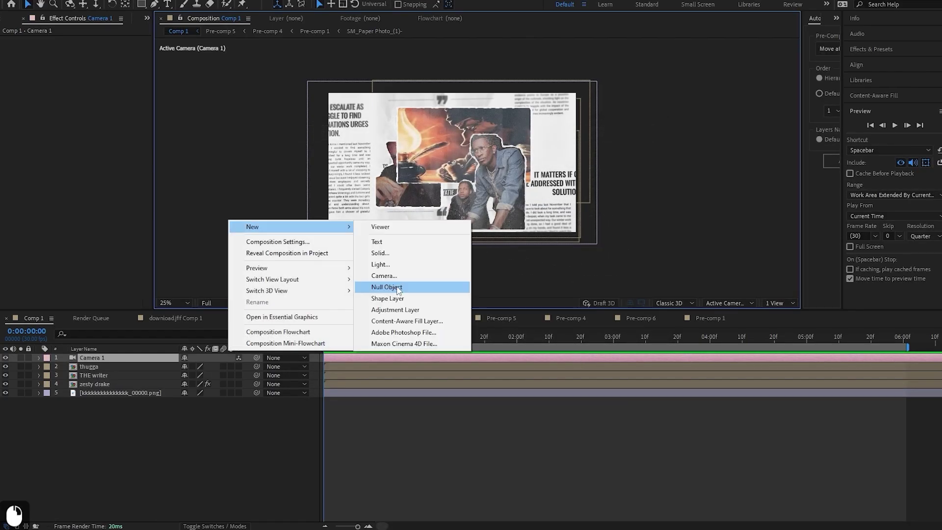
left_click(417, 289)
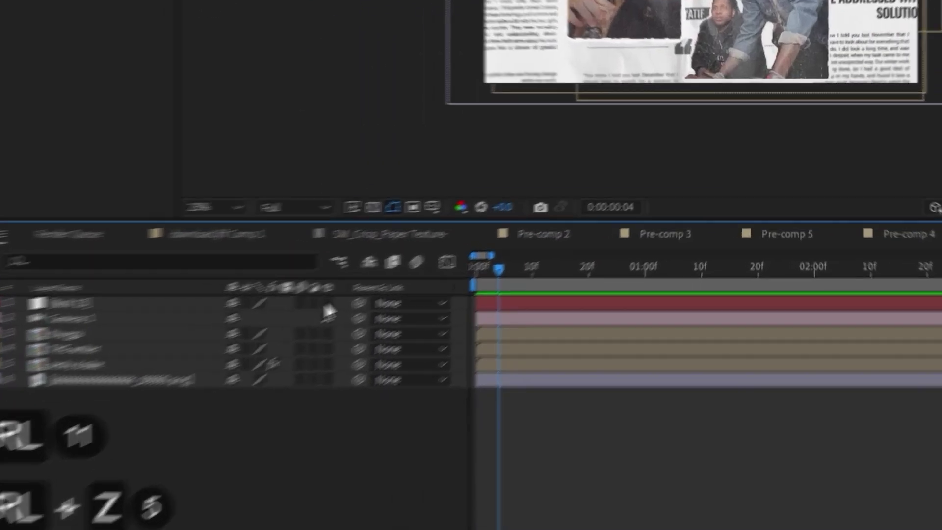
Make the null, thugga, THE writer, zesty drake and background PNG layers 3D.
left_click(239, 358)
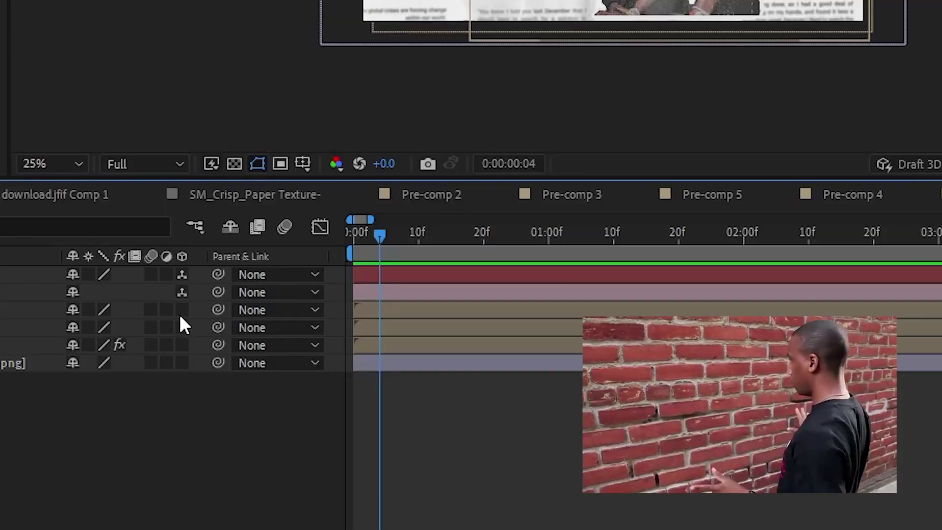
left_click_drag(178, 314, 182, 363)
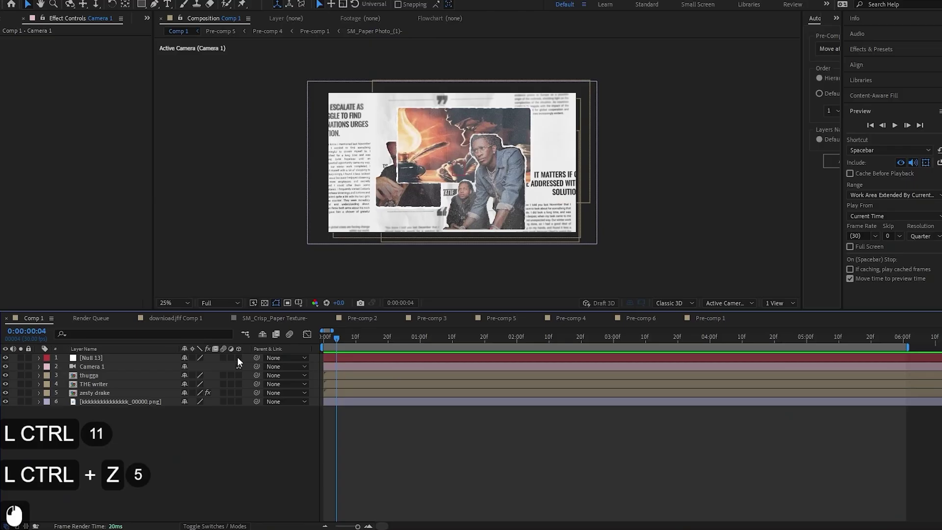
left_click_drag(237, 357, 238, 385)
left_click(240, 393)
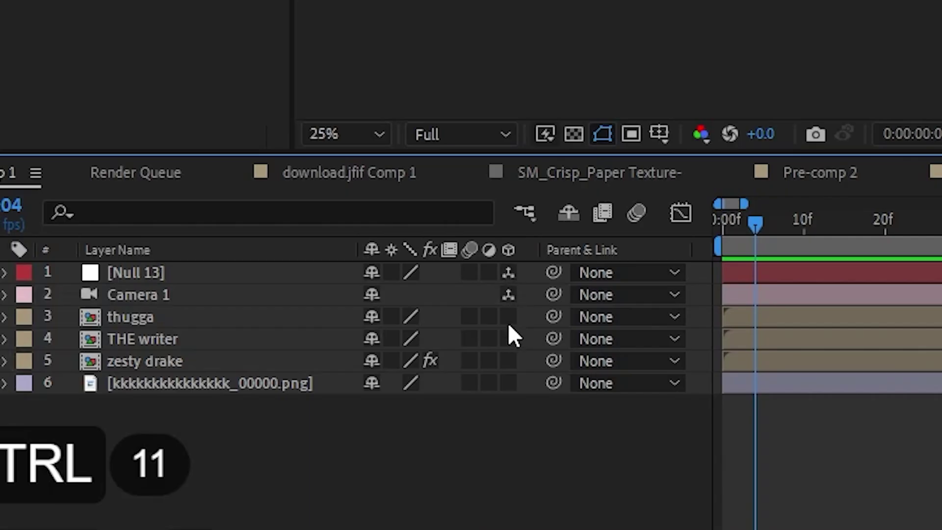
left_click(508, 323)
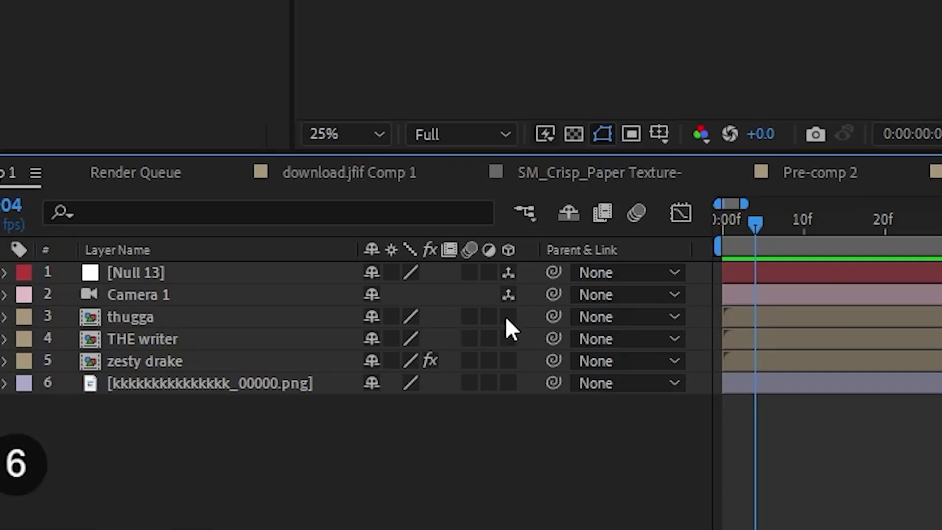
left_click_drag(506, 319, 510, 454)
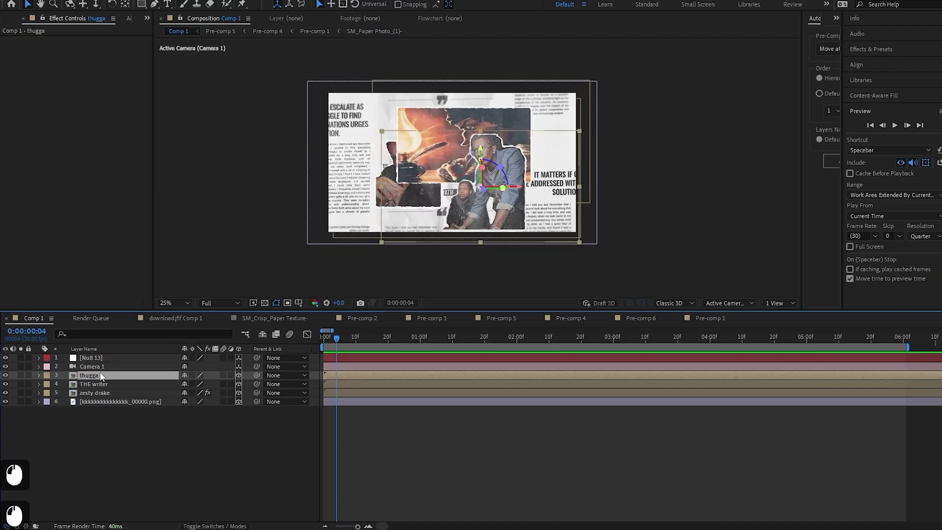
Try shifting the thugga layer through its Position values and undo the changes.
key("p")
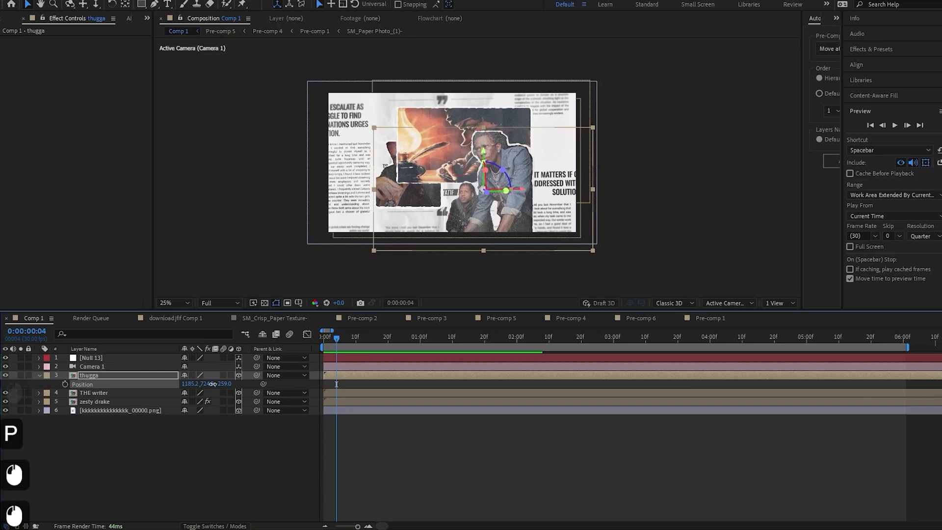
mouse_move(212, 384)
left_mouse_down()
mouse_move(234, 387)
mouse_move(226, 385)
left_mouse_up()
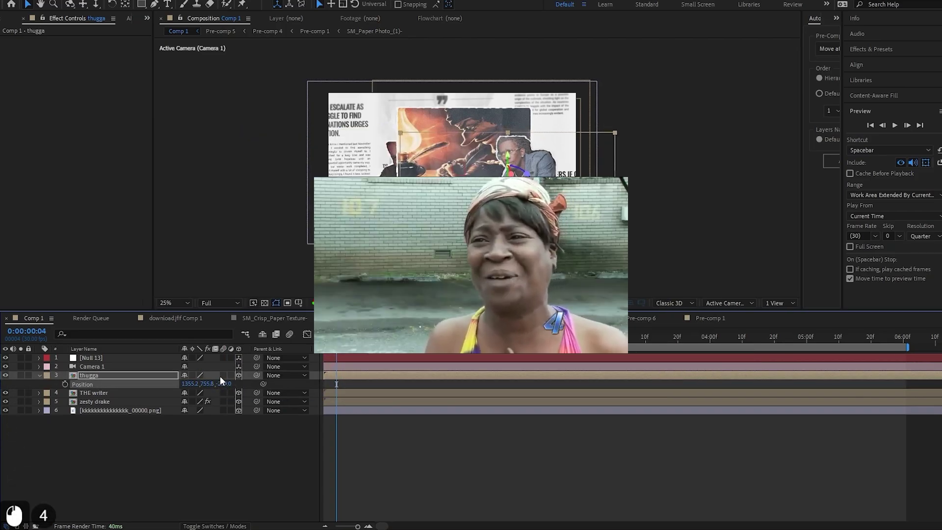
key("ctrl+z")
key("ctrl+z")
Split the composition viewer into 2 Views and set the second view to Custom View 1.
left_click(776, 301)
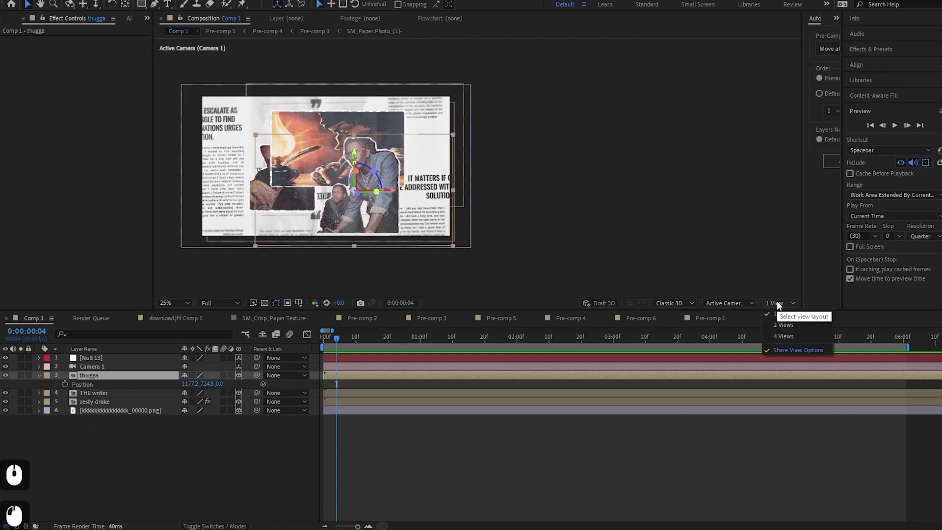
left_click(781, 322)
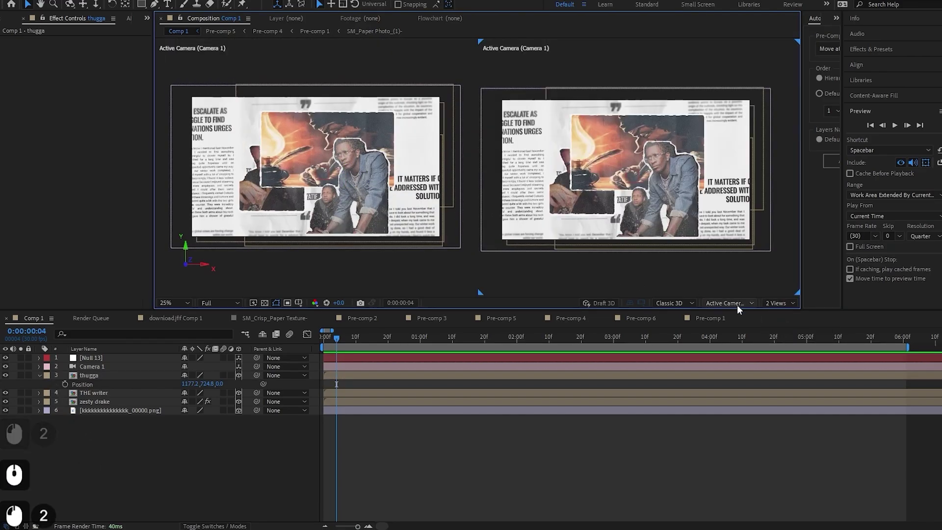
left_click(734, 304)
left_click(736, 426)
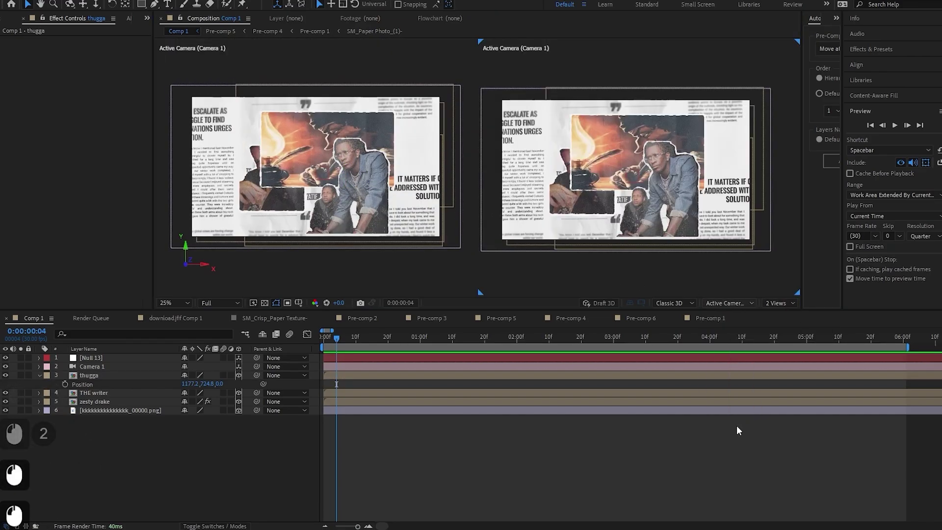
Pull the thugga layer toward the camera in 3D space to a Z position of about -1304.
mouse_move(633, 212)
left_mouse_down()
mouse_move(599, 212)
mouse_move(650, 206)
left_mouse_up()
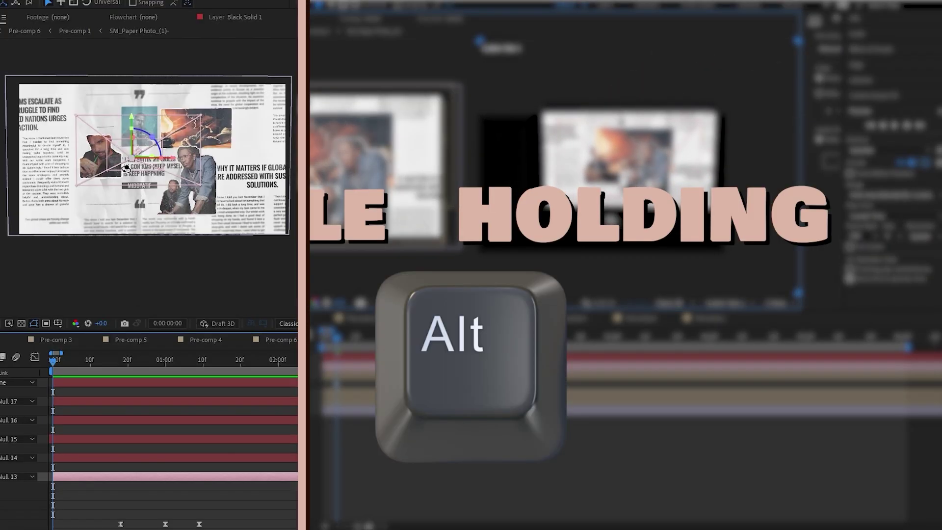
mouse_move(117, 164)
left_mouse_down()
mouse_move(143, 164)
mouse_move(100, 164)
left_mouse_up()
left_click_drag(100, 164, 126, 171)
mouse_move(126, 171)
left_mouse_down()
mouse_move(133, 162)
mouse_move(126, 167)
left_mouse_up()
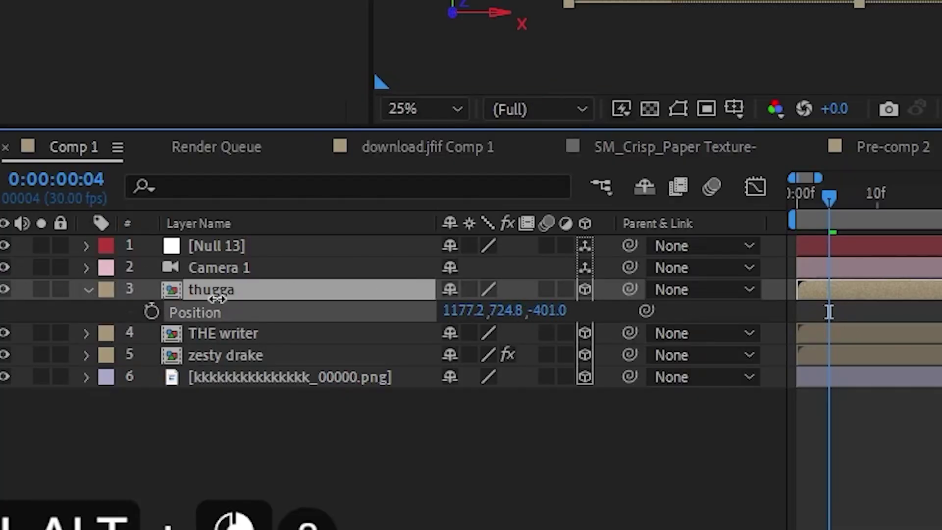
left_click_drag(302, 314, 491, 342)
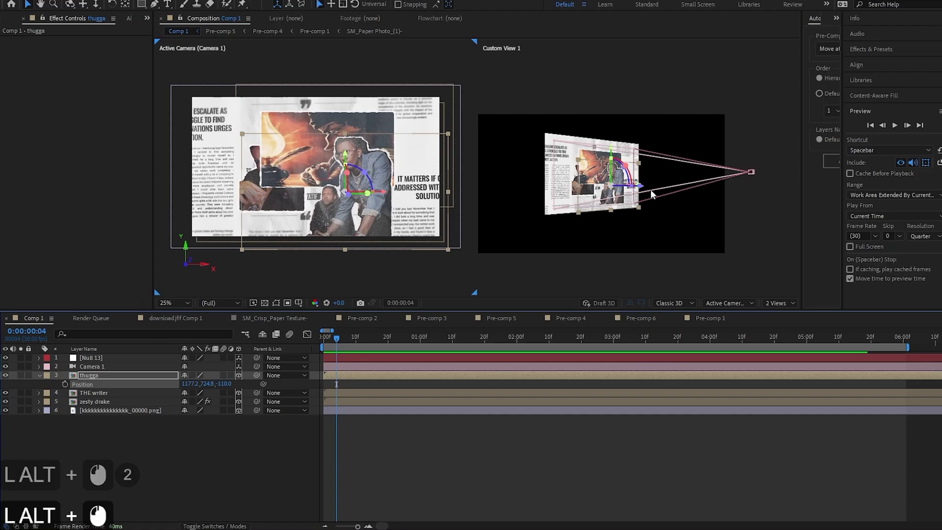
left_click_drag(643, 188, 720, 207)
left_click_drag(349, 337, 322, 338)
left_click_drag(705, 197, 680, 204)
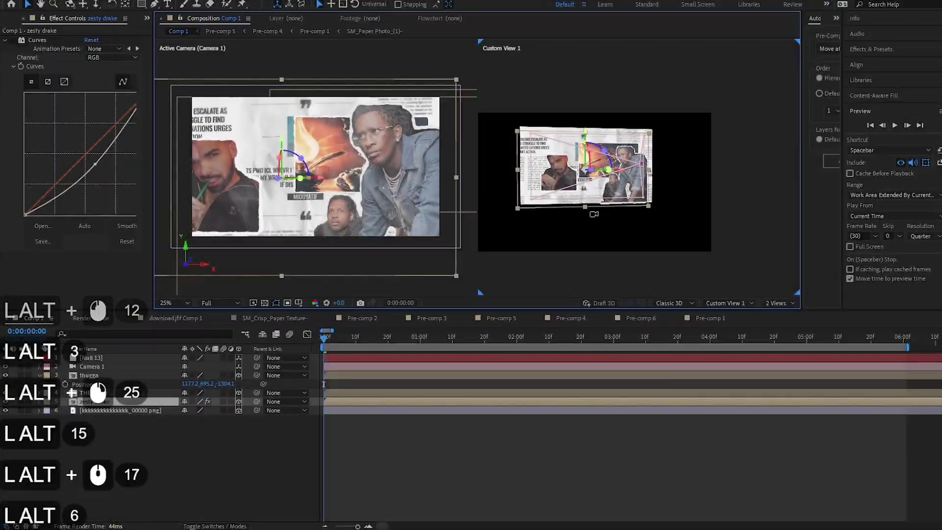
Move the zesty drake layer forward along its Z axis, off the newspaper background toward the camera.
left_click_drag(593, 212, 568, 218)
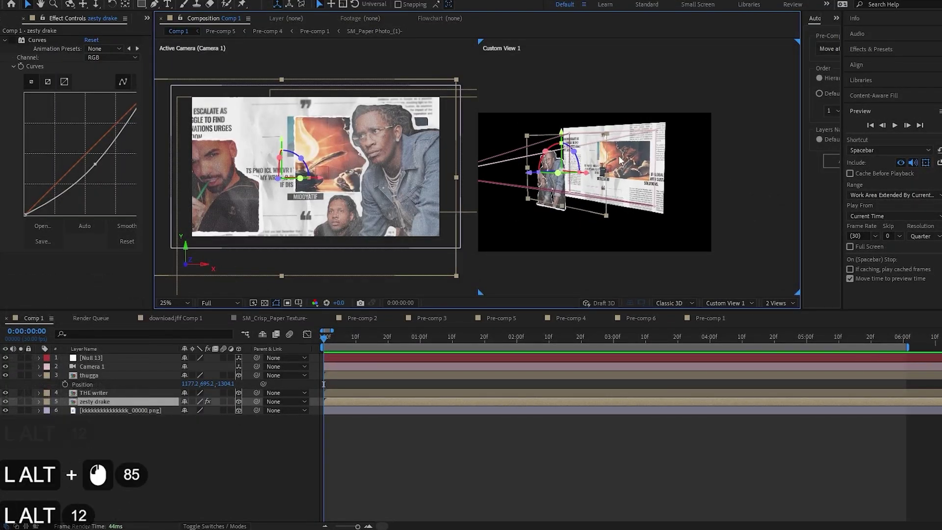
left_click(94, 393)
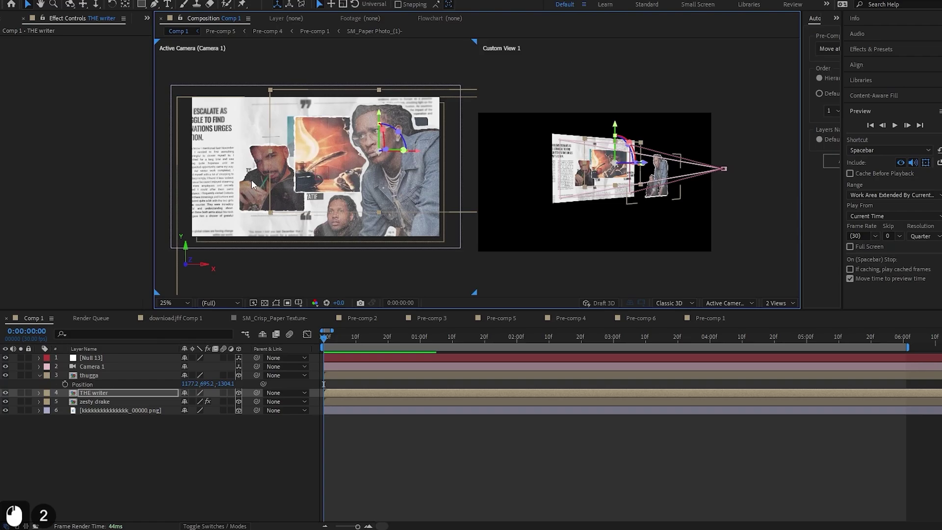
left_click(89, 375)
left_click(94, 402)
key("ctrl+z")
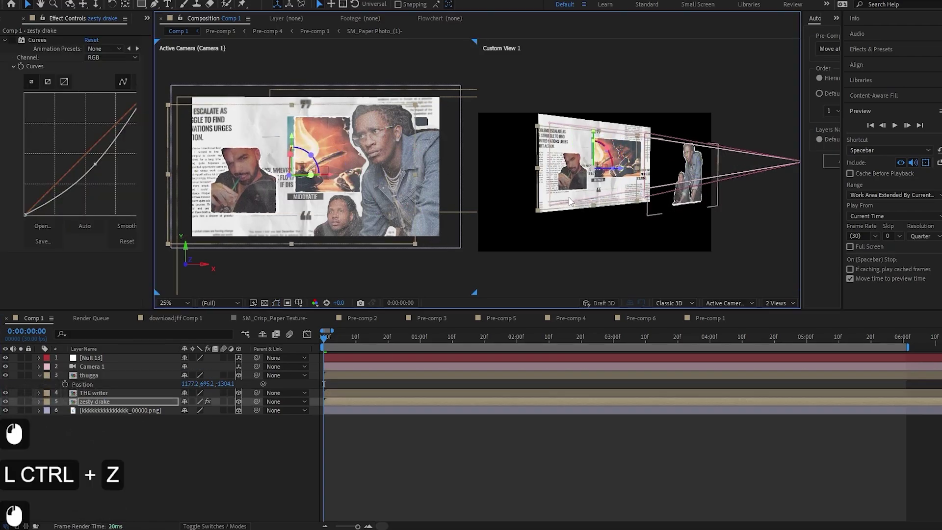
left_click_drag(569, 201, 589, 203)
left_click_drag(621, 167, 700, 159)
left_click_drag(658, 201, 559, 212)
Move THE writer layer slightly forward from the newspaper background and undo the extra sideways shift.
left_click(120, 410)
left_click(94, 394)
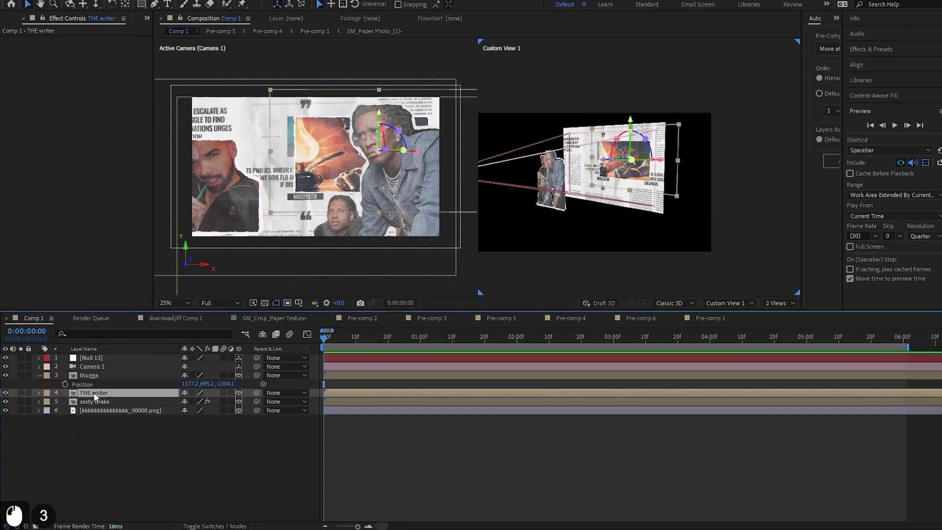
left_click_drag(604, 159, 592, 160)
scroll(316, 167, "down", 1)
left_click_drag(554, 202, 599, 192)
left_click_drag(640, 157, 647, 157)
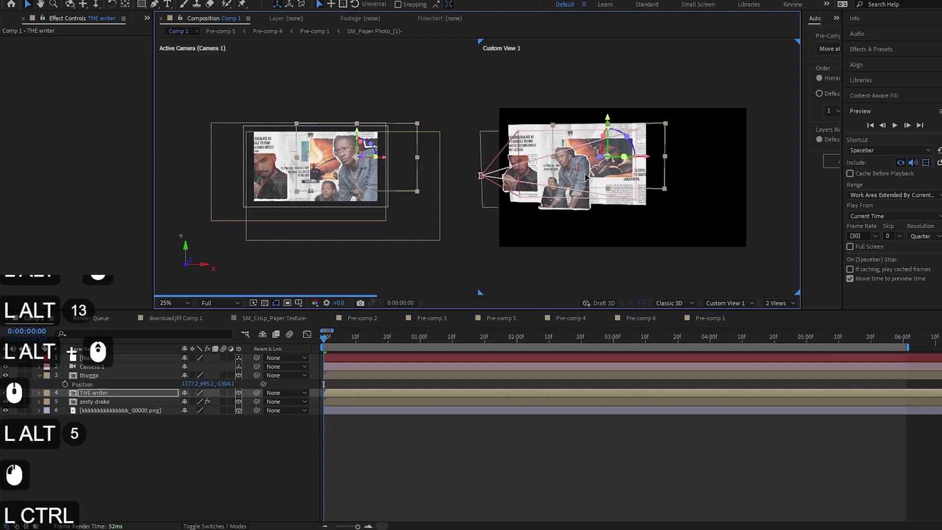
key("ctrl+z")
left_click_drag(586, 177, 598, 170)
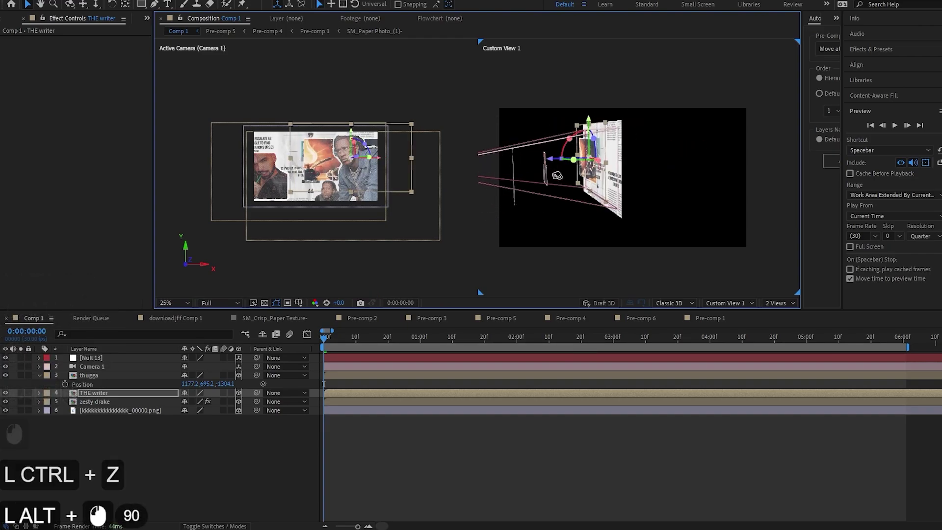
left_click_drag(612, 187, 573, 199)
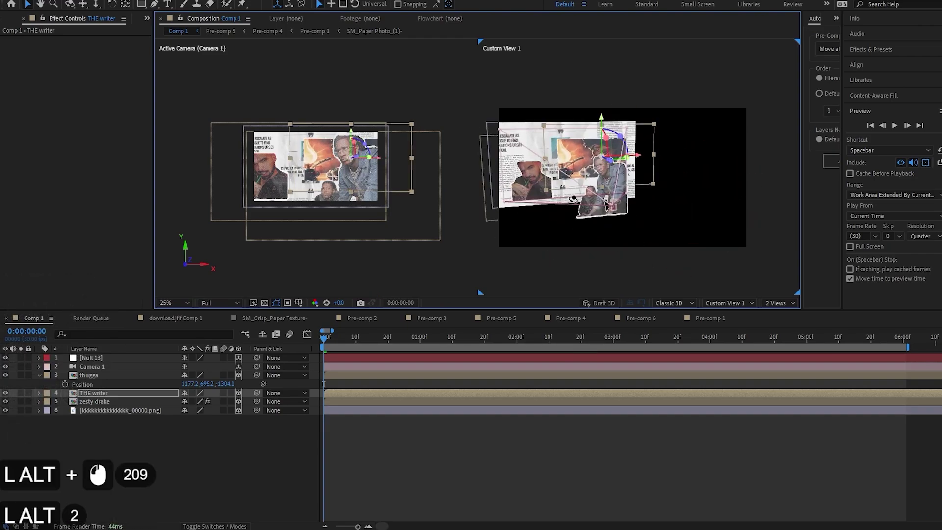
Parent Camera 1 to the null object.
left_click(535, 449)
scroll(305, 175, "up", 2)
left_click_drag(730, 179, 664, 184)
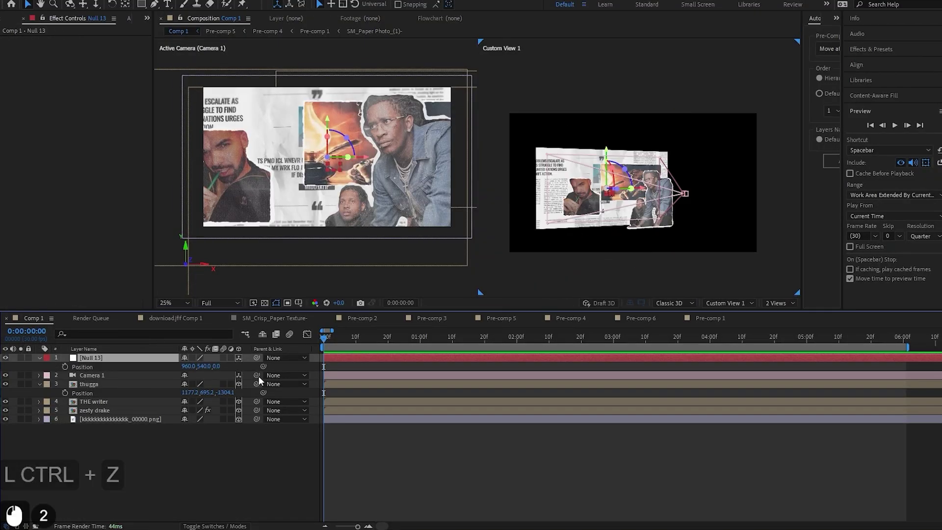
left_click_drag(257, 376, 94, 358)
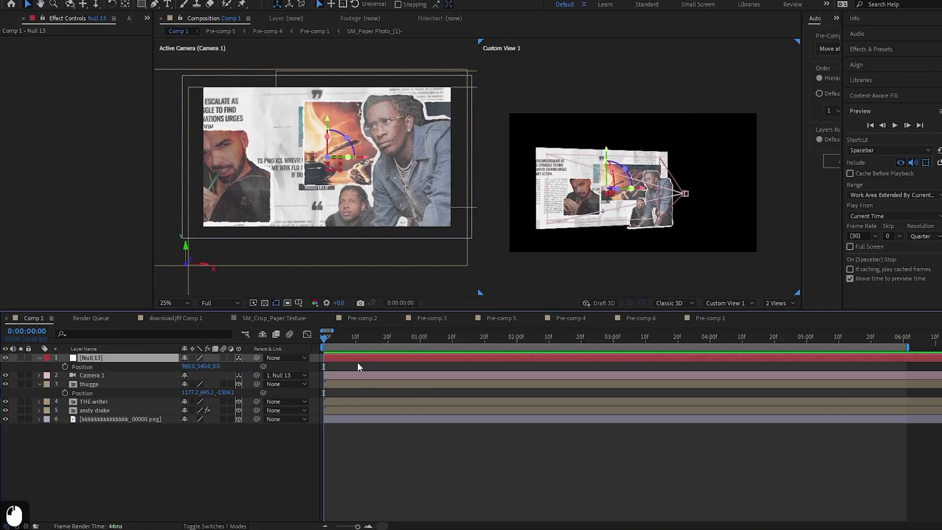
Keyframe the null's Position about one second in, and set its Z position to 1819 at frame 0.
left_click(357, 360)
key("p")
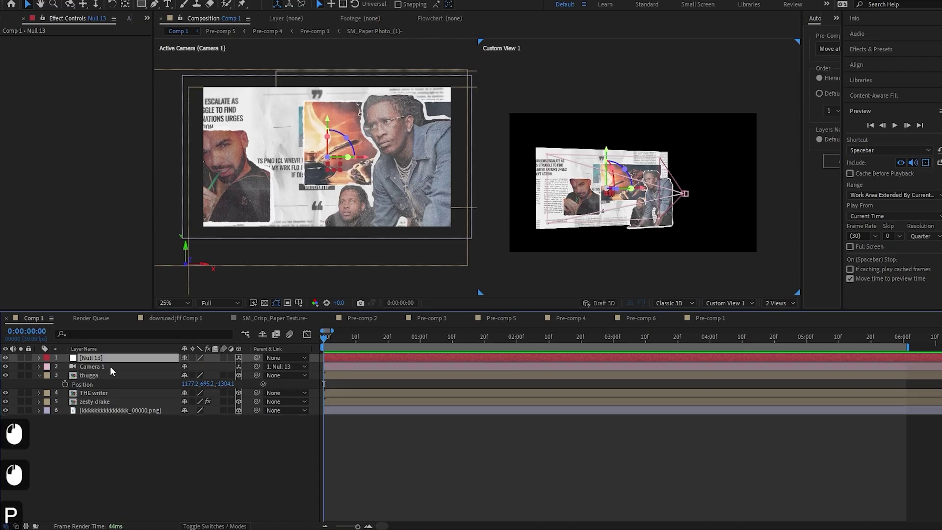
key("p")
left_click(66, 367)
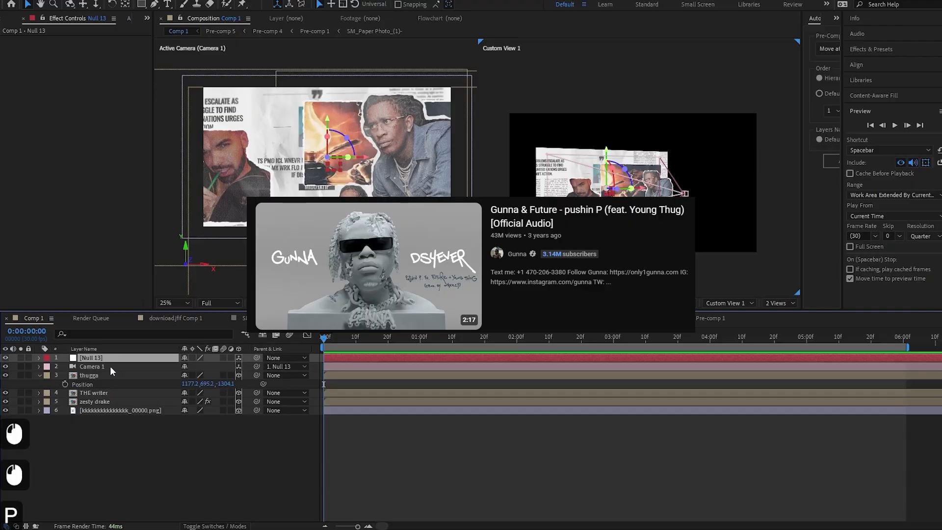
key("p")
left_click(65, 367)
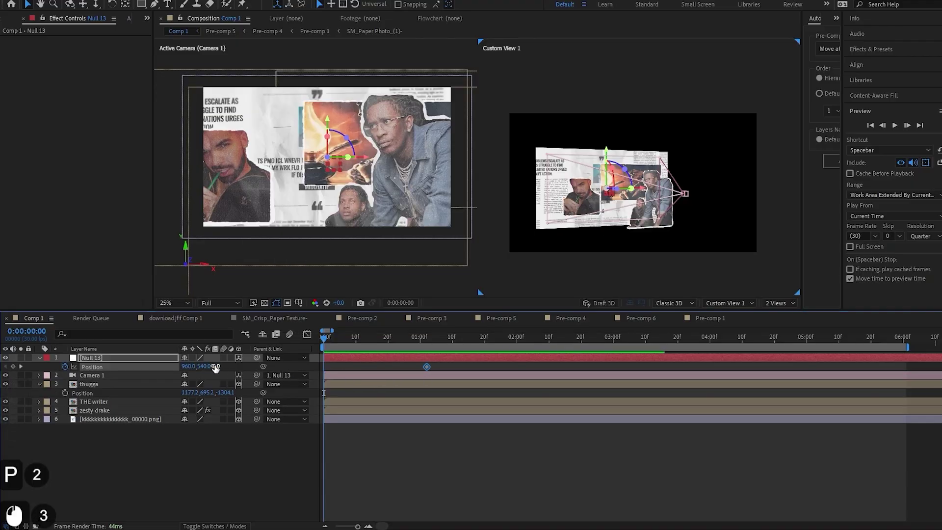
left_click_drag(215, 368, 237, 368)
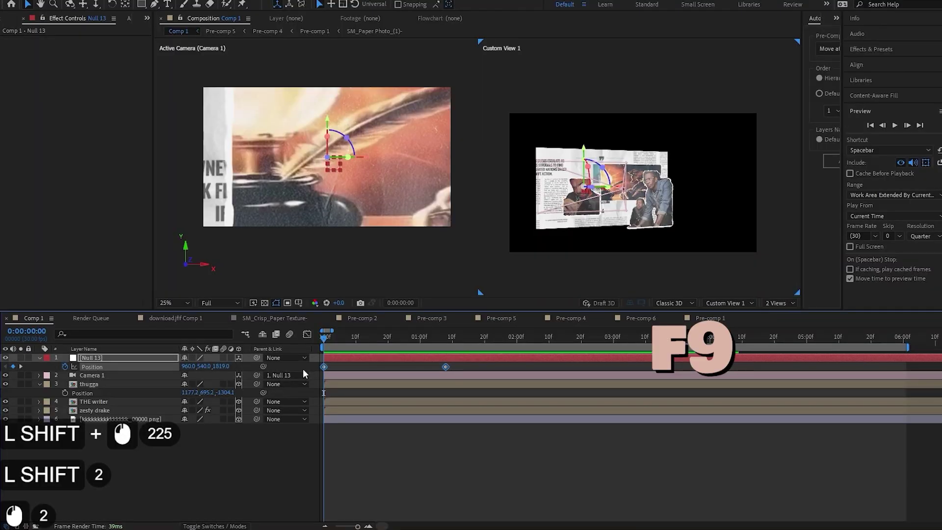
Apply Easy Ease to the null's Position keyframes and show their value graph in the Graph Editor.
key("F9")
left_click(307, 334)
right_click(378, 458)
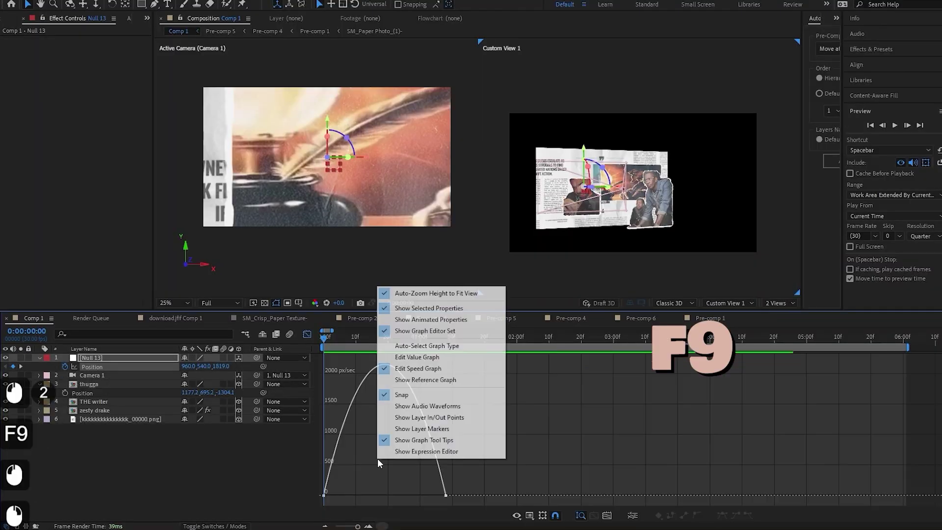
left_click(419, 357)
Separate the dimensions of the null's Position property.
right_click(101, 367)
left_click(142, 398)
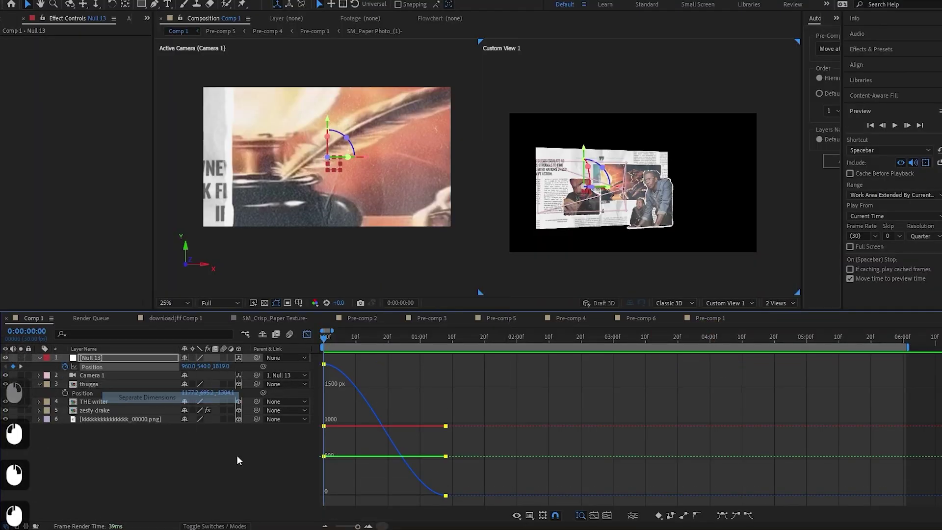
Remove the keyframes from the null's X Position and Y Position, and display the Z Position graph.
left_click(142, 503)
left_click(107, 375)
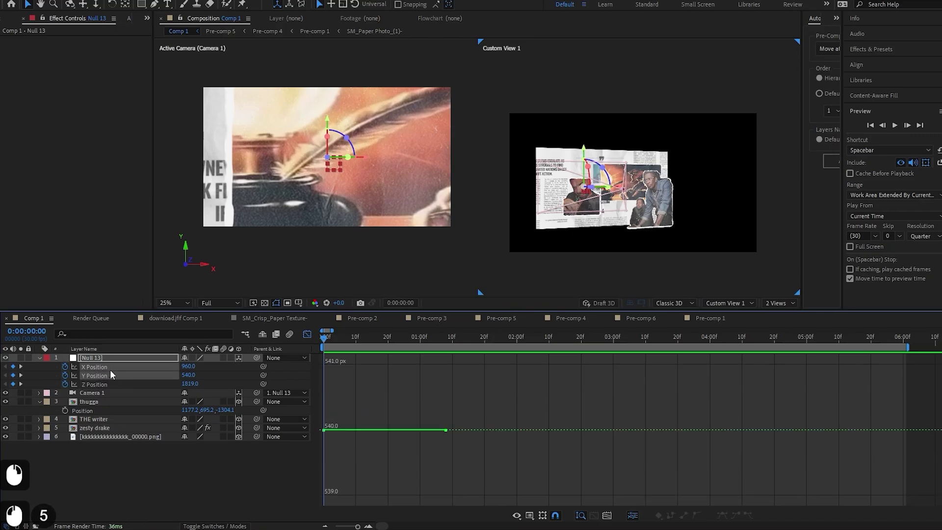
left_click(101, 367)
left_click(91, 376)
left_click(65, 375)
left_click(65, 366)
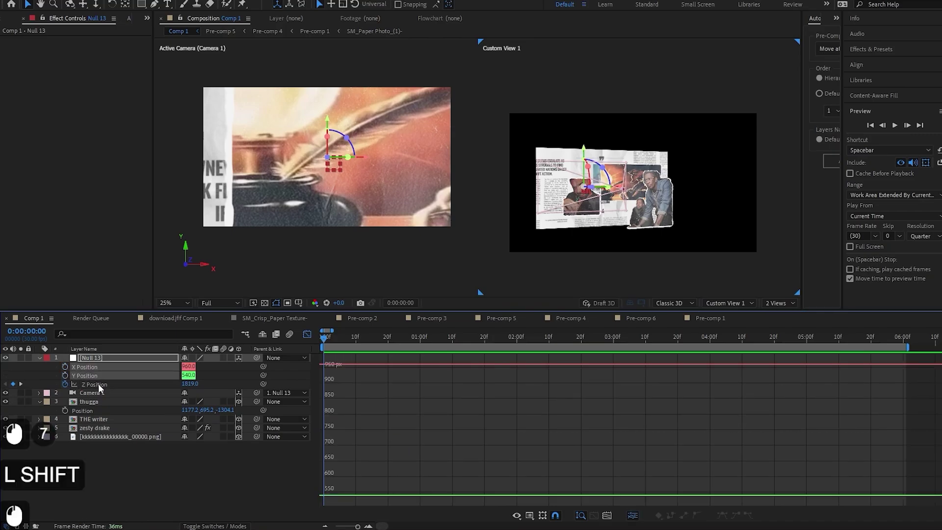
left_click(97, 384)
left_click(102, 385)
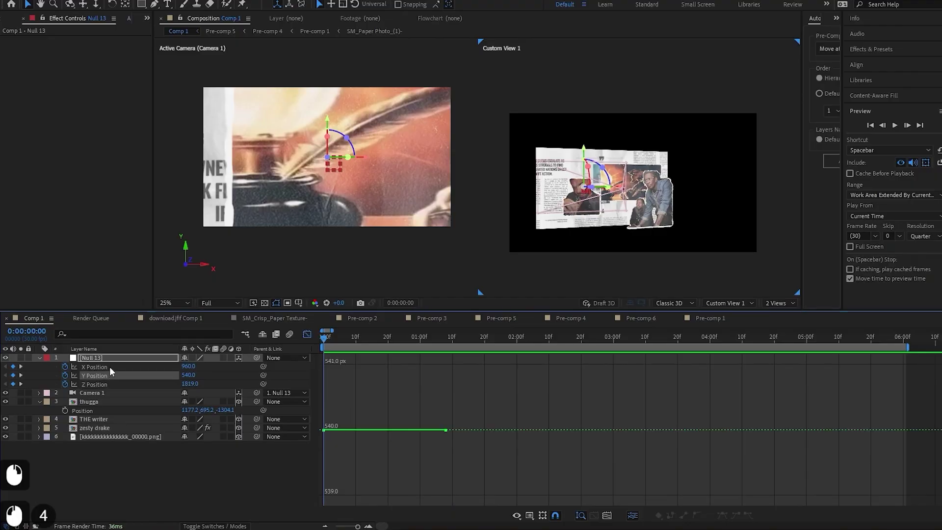
left_click(109, 367)
left_click(110, 382)
left_click(108, 374)
left_click(67, 368, "shift")
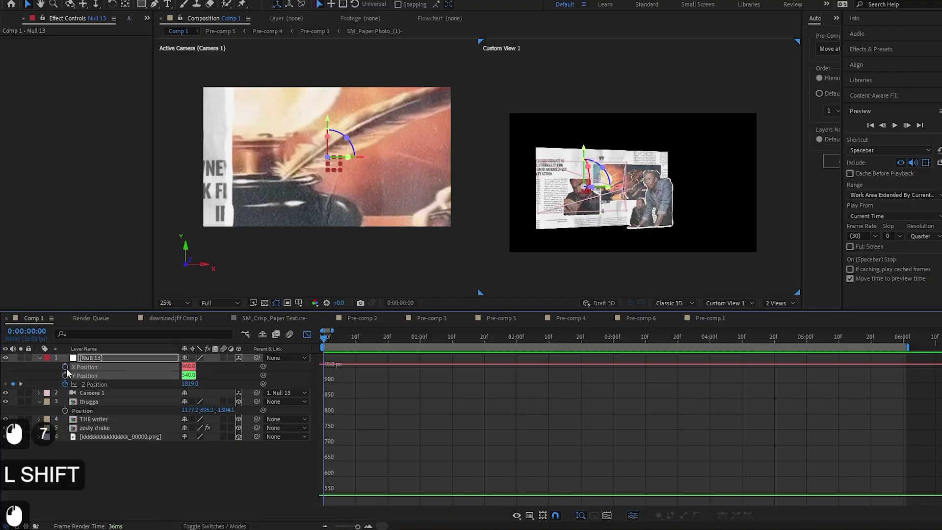
left_click(99, 399)
left_click(105, 385)
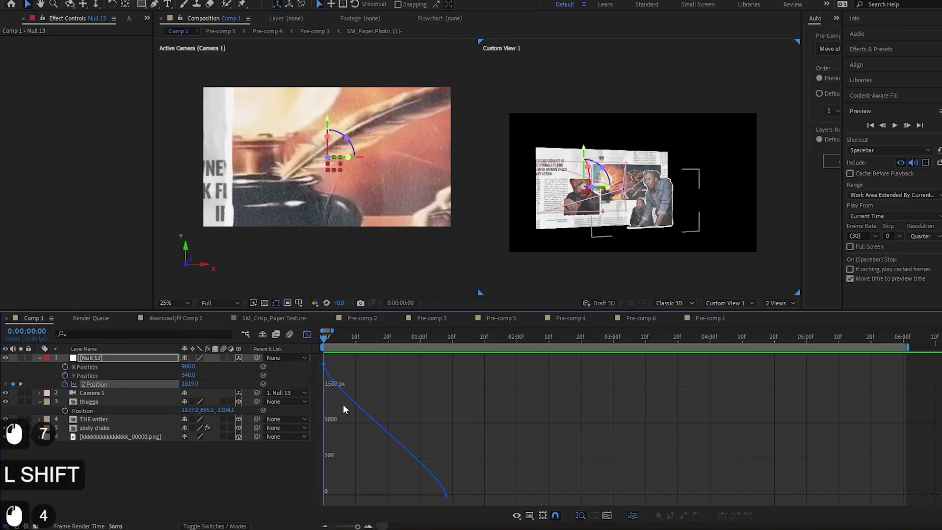
Reshape the null's Z Position value curve into a steep initial drop with a long, gradual ease-out.
left_click_drag(333, 388, 334, 488)
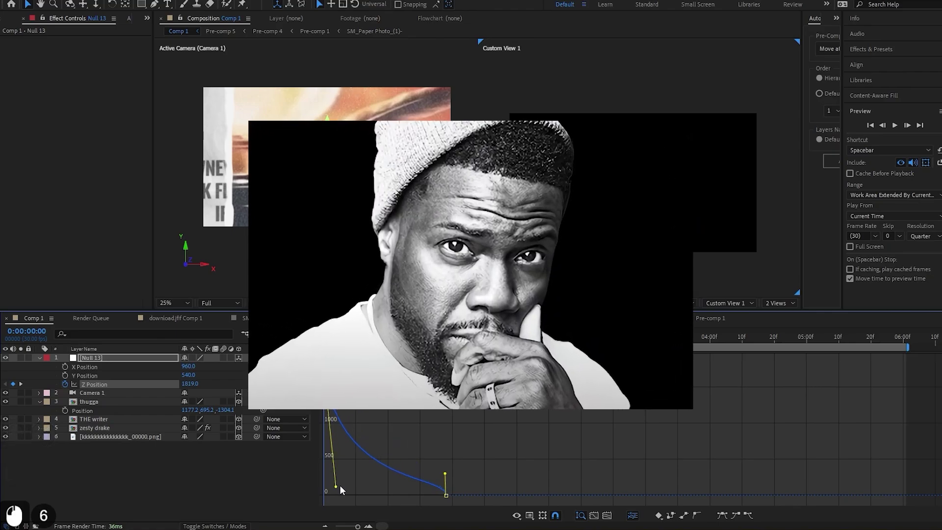
left_click_drag(445, 474, 347, 490)
key("space")
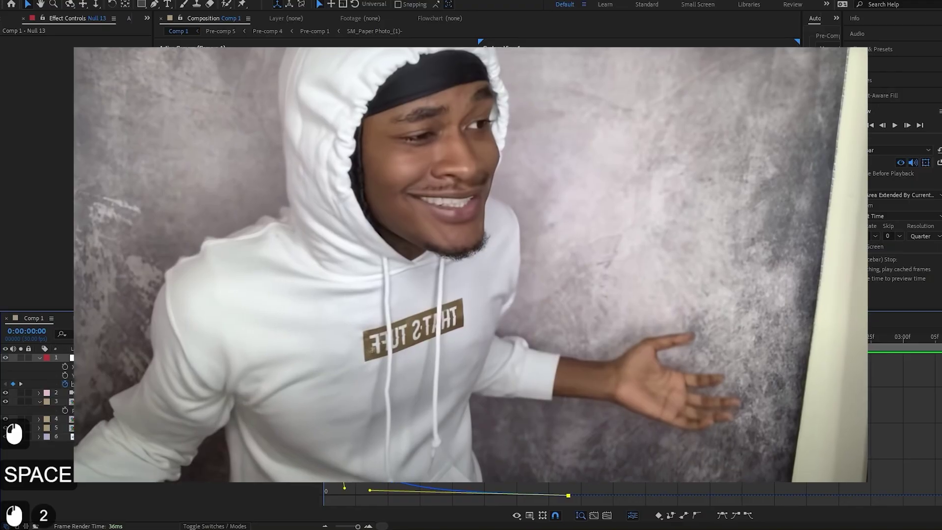
key("space")
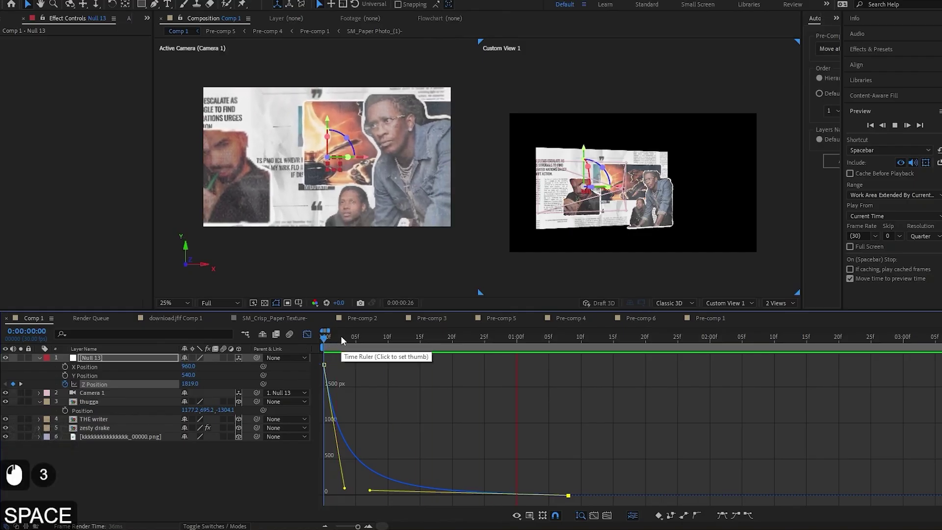
Scrub and replay the opening second of the composition to examine the eased camera move.
left_click(337, 339)
key("space")
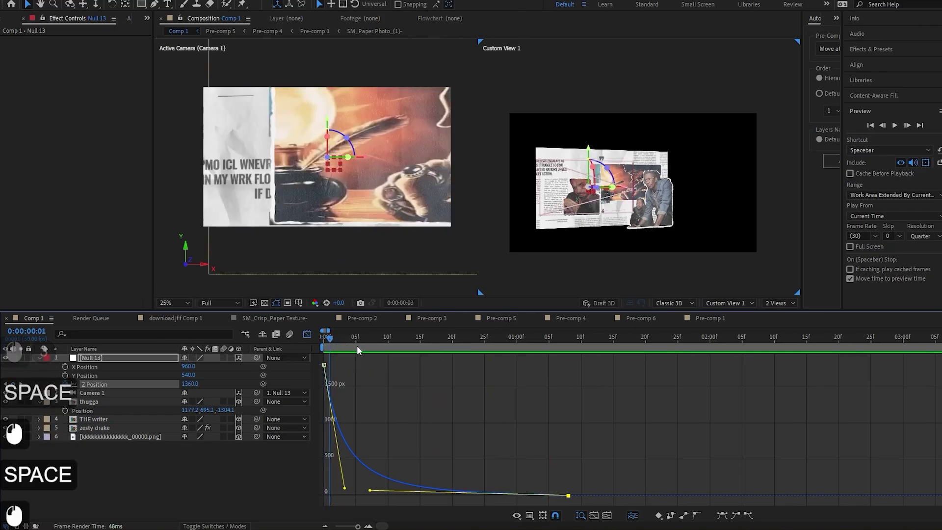
left_click(387, 339)
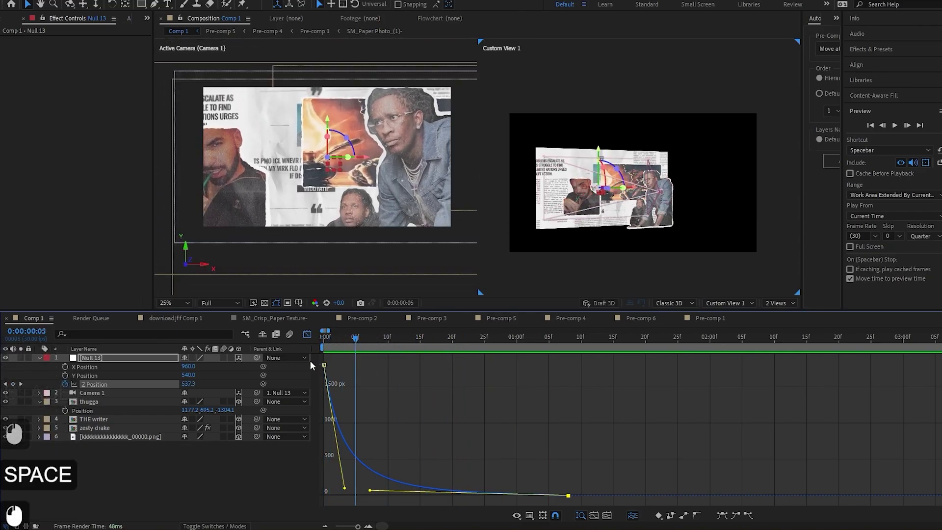
key("space")
key("space")
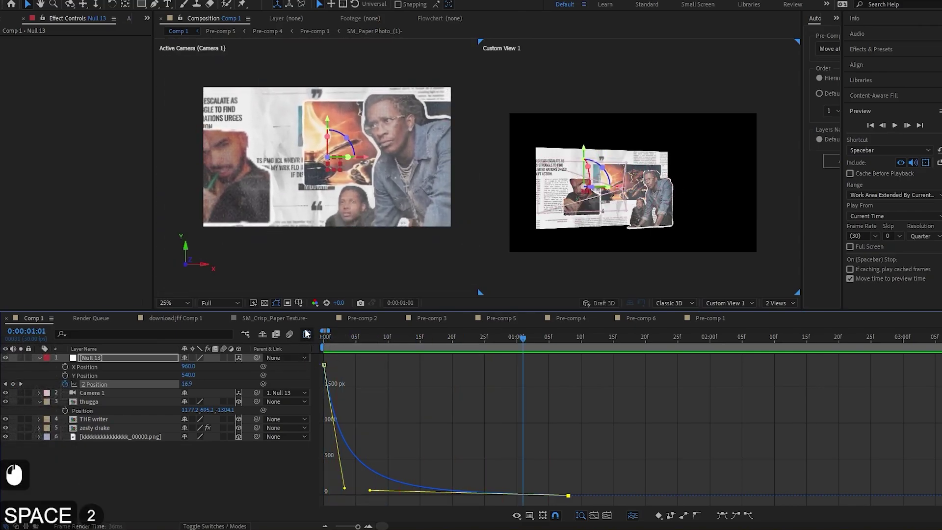
left_click_drag(396, 340, 321, 340)
key("space")
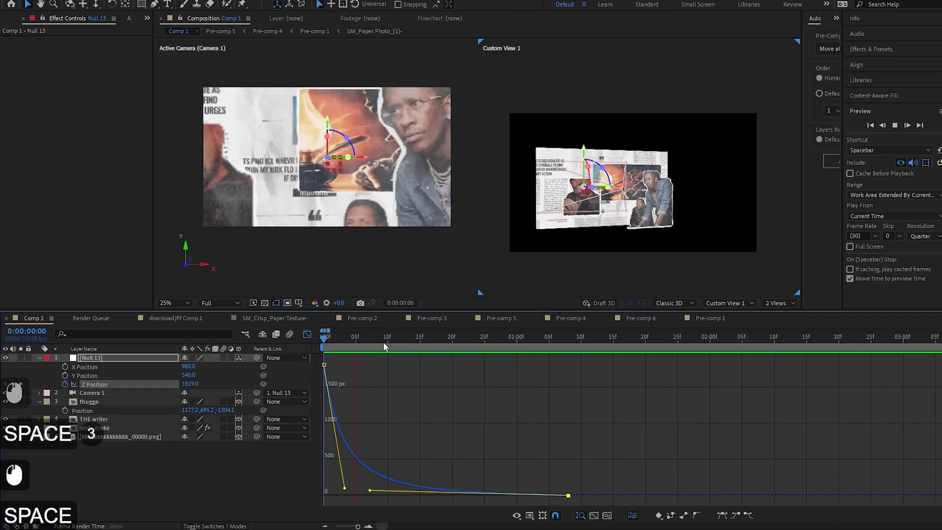
left_click(410, 347)
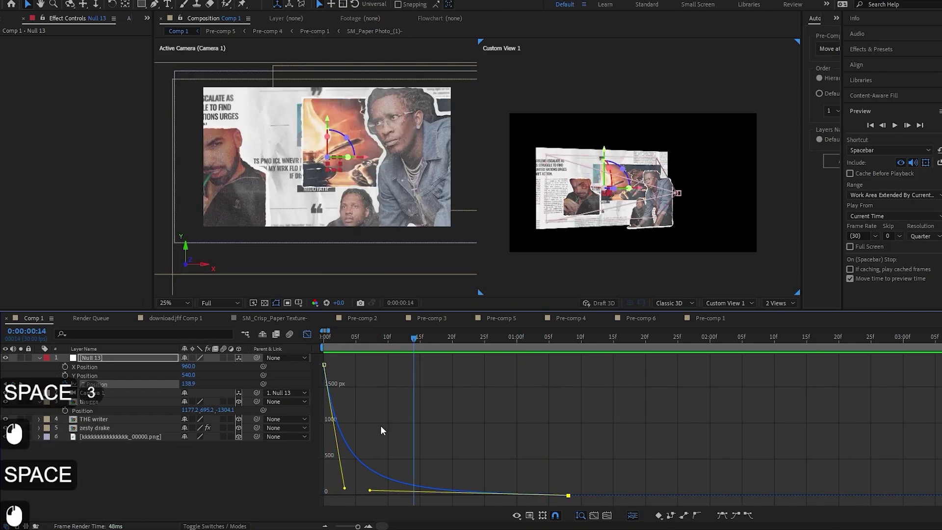
key("space")
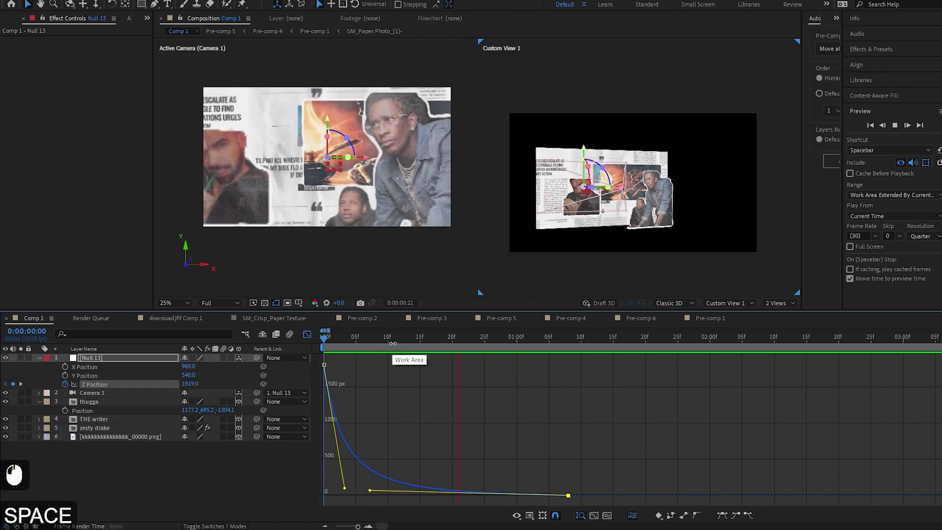
key("space")
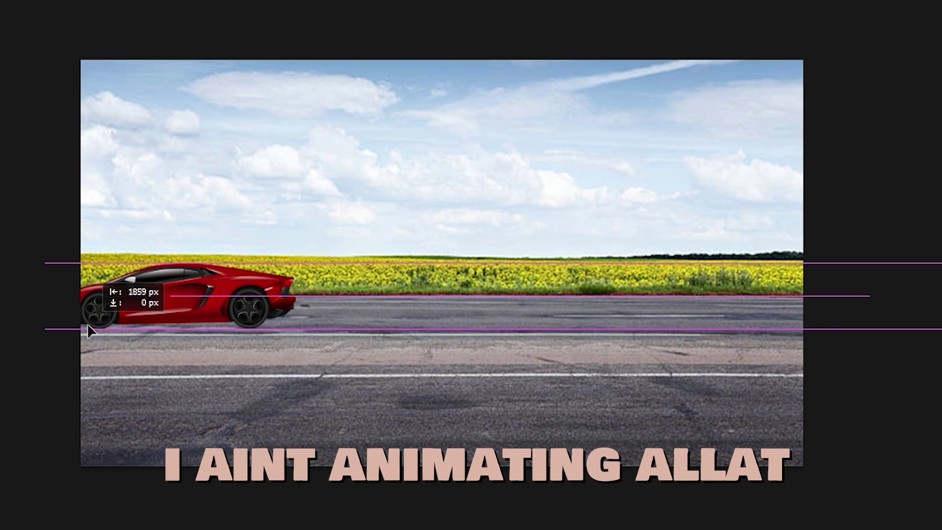
left_click_drag(87, 322, 392, 321)
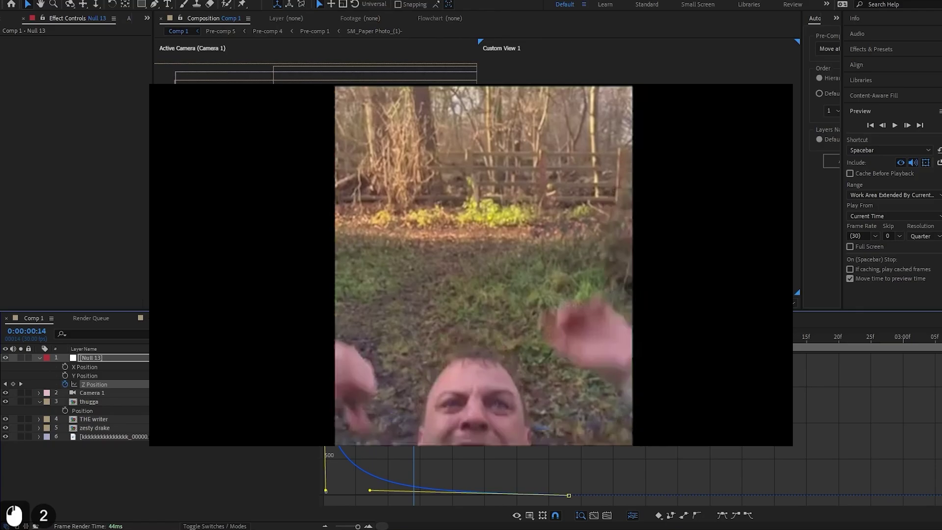
Preview the camera move from frame 0 with the steeper Z Position curve.
left_click(333, 338)
key("space")
left_click_drag(333, 337, 260, 337)
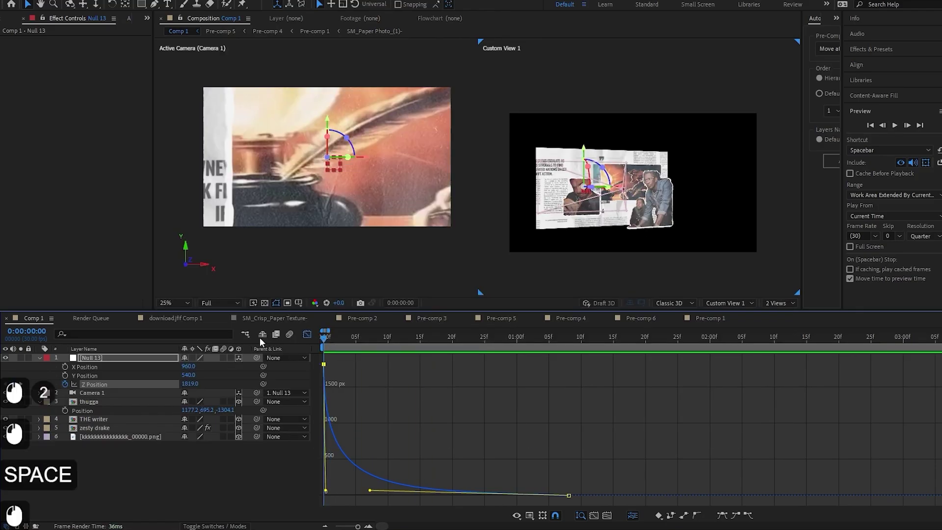
key("space")
left_click_drag(333, 338, 287, 335)
key("space")
key("space")
Extend the first Z Position keyframe's handle to about 3 frames, preview the move, and return to the layer bars.
left_click_drag(326, 490, 345, 485)
key("space")
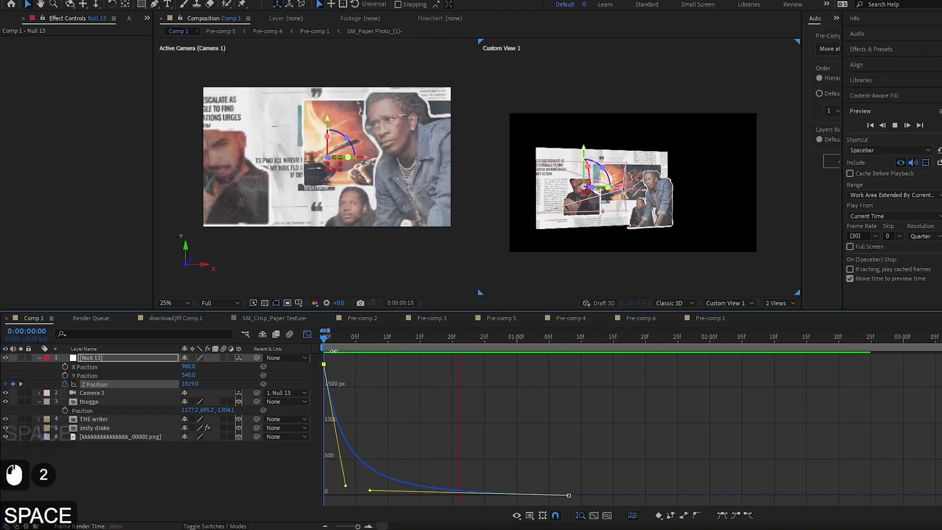
left_click_drag(334, 340, 282, 346)
key("space")
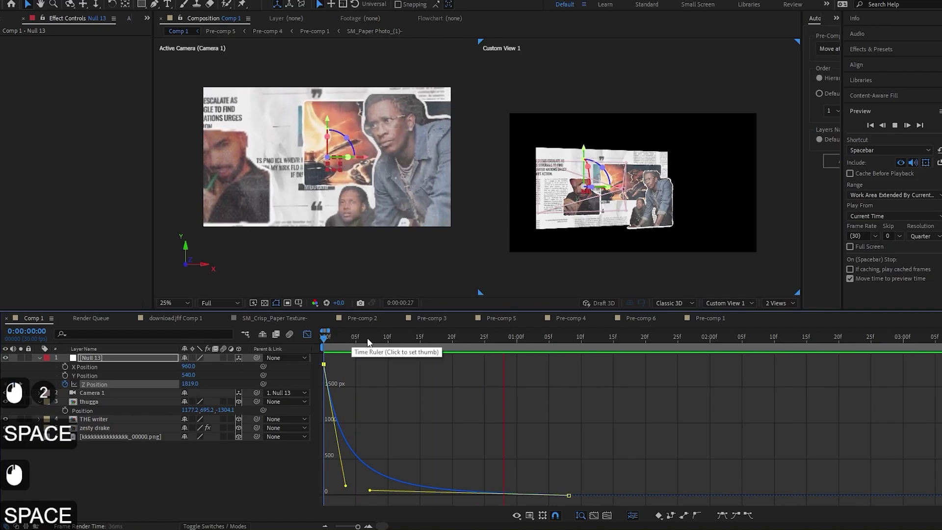
left_click_drag(383, 340, 499, 364)
left_click(309, 334)
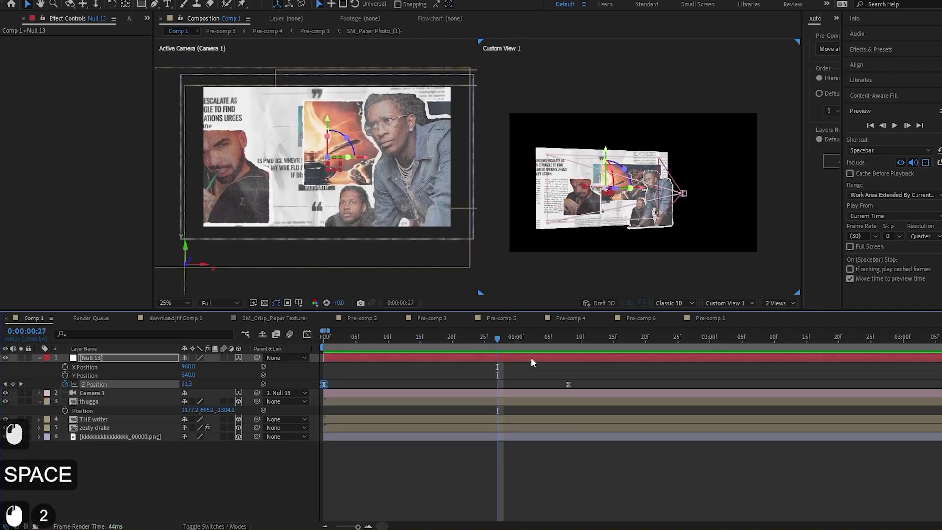
left_click(534, 346)
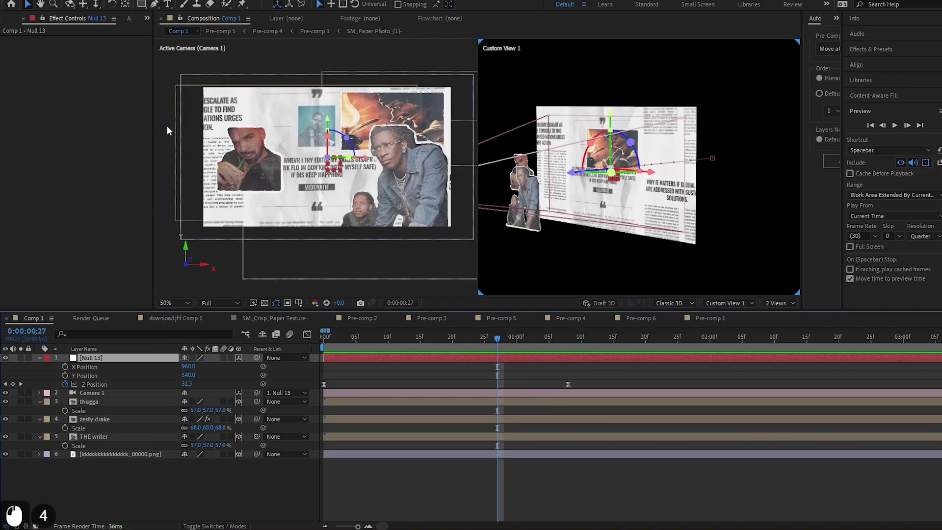
Create a second null object as a 3D layer and parent Null 13 to it.
right_click(167, 130)
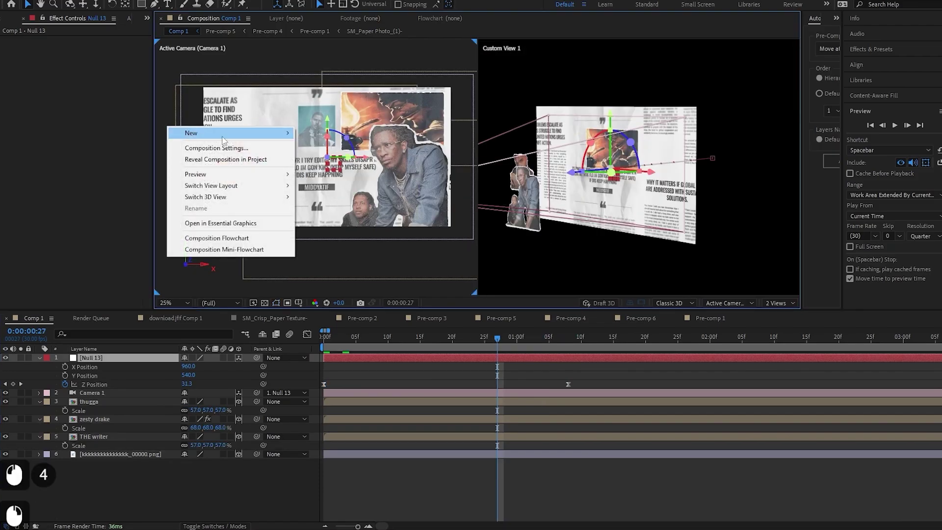
mouse_move(265, 132)
left_click(326, 193)
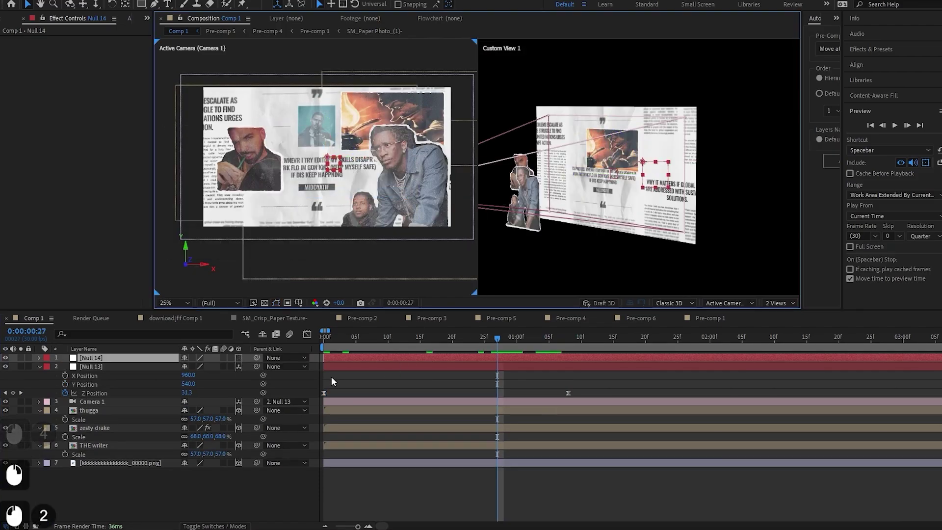
left_click_drag(256, 366, 90, 357)
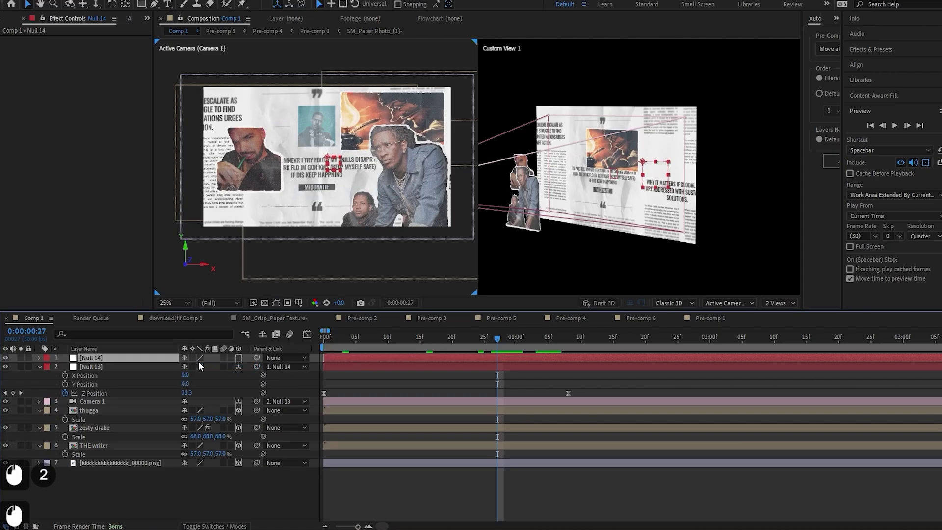
left_click(238, 357)
Keyframe the new null's Position near frame 23, and offset its X and Z position at 0:00:01:20.
key("p")
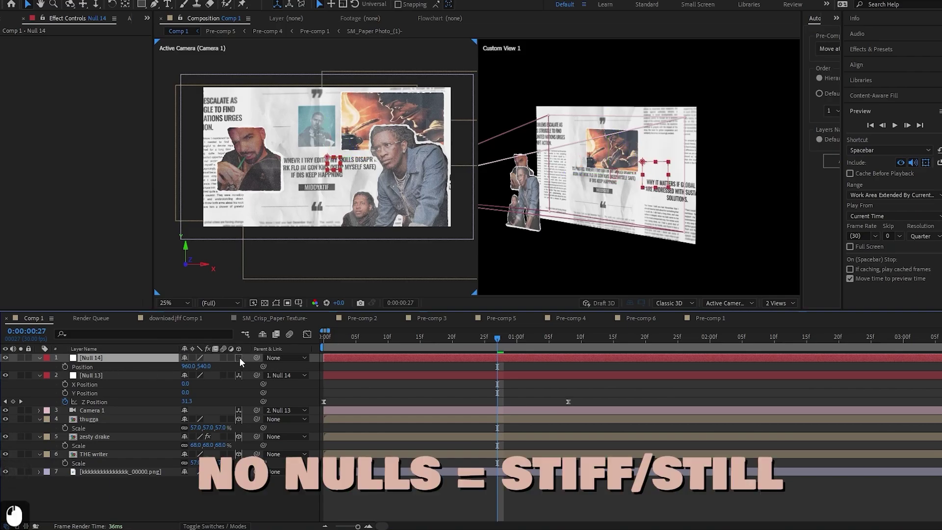
key("shift+r")
left_click(65, 367)
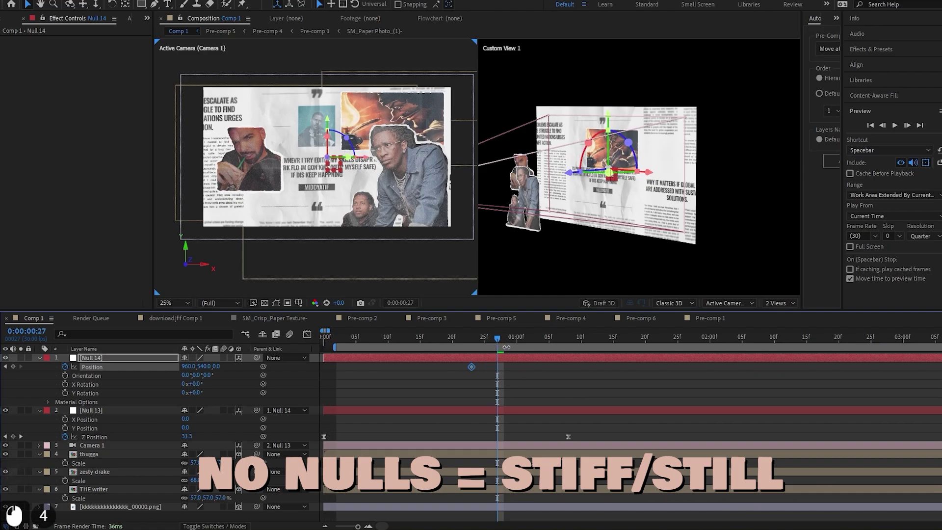
left_click_drag(497, 340, 645, 339)
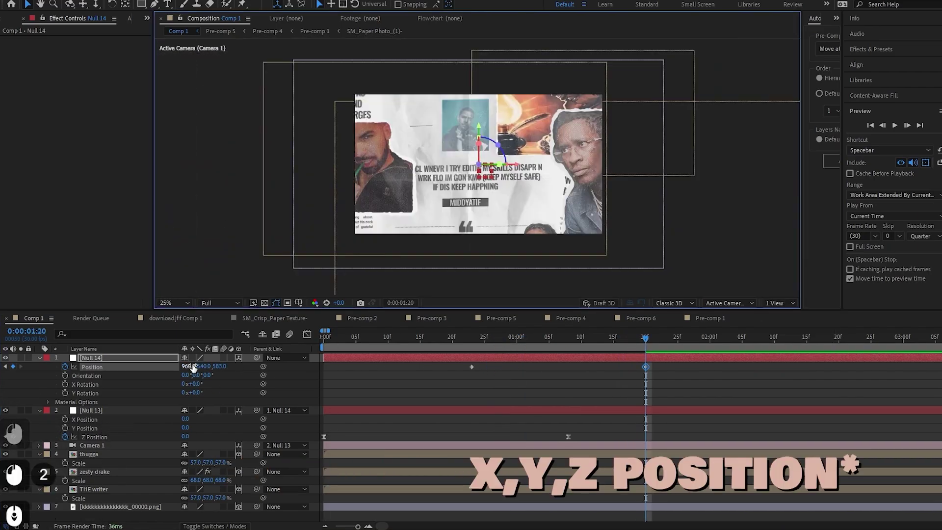
mouse_move(193, 367)
left_mouse_down()
mouse_move(141, 381)
mouse_move(234, 368)
mouse_move(200, 368)
left_mouse_up()
Move Null 14's second Position keyframe to about 0:00:01:24 and apply Easy Ease to both Position keyframes.
left_click_drag(646, 368, 672, 367)
left_click_drag(453, 385, 688, 364)
key("F9")
left_click_drag(601, 337, 574, 338)
Shape Null 14's Position speed graph into a sharp central peak by extending both keyframes' handles inward, and preview the move from frame 0.
left_click(307, 334)
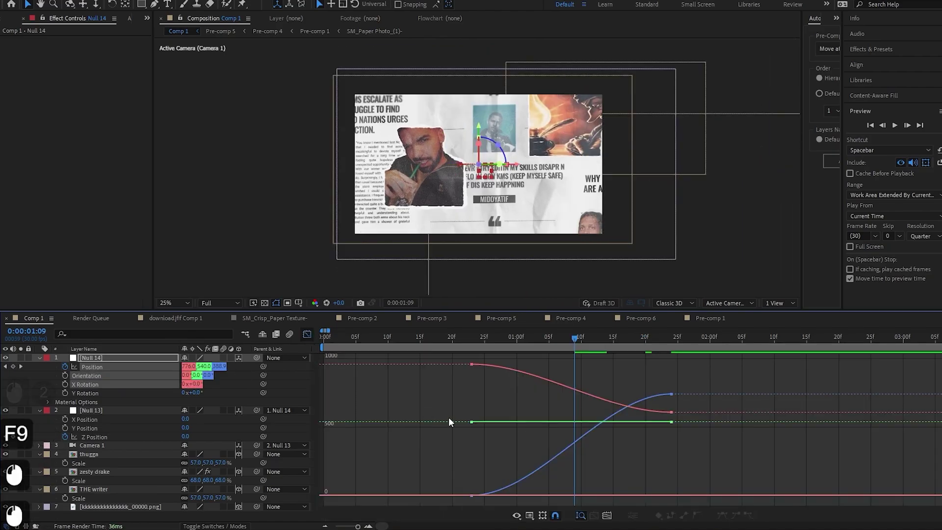
right_click(472, 403)
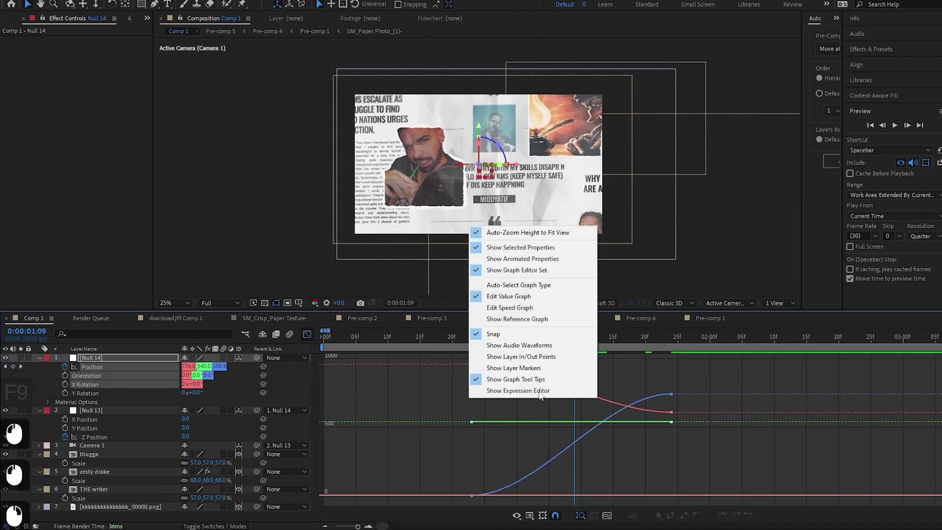
left_click(515, 309)
left_click_drag(450, 489, 504, 501)
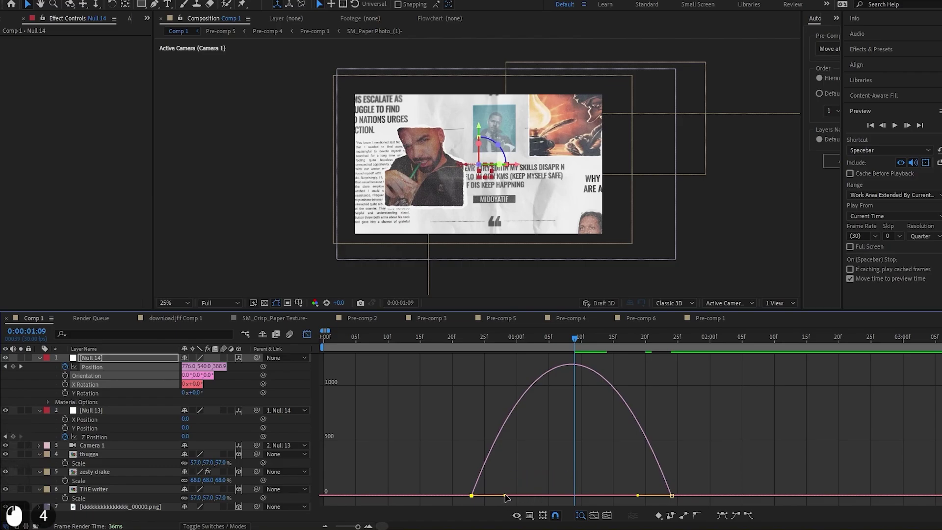
left_click_drag(505, 496, 544, 495)
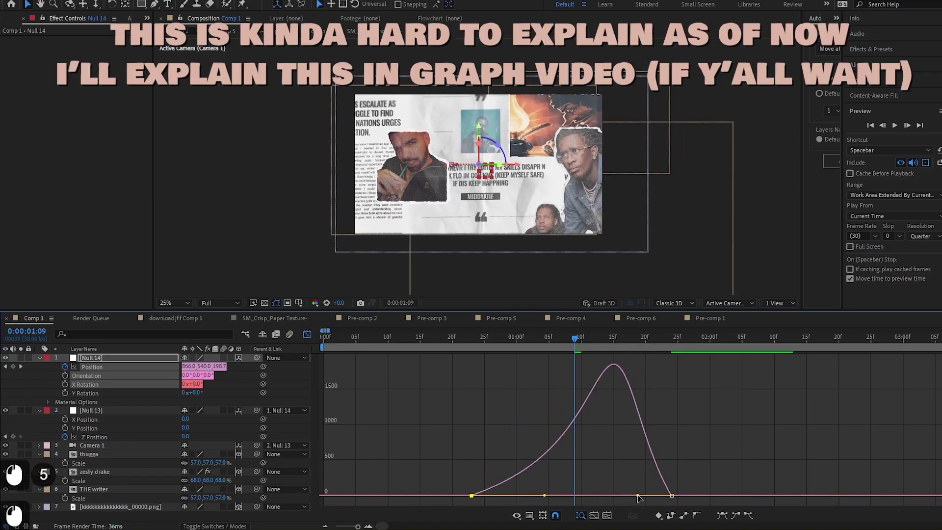
left_click_drag(637, 496, 607, 495)
left_click_drag(544, 496, 596, 495)
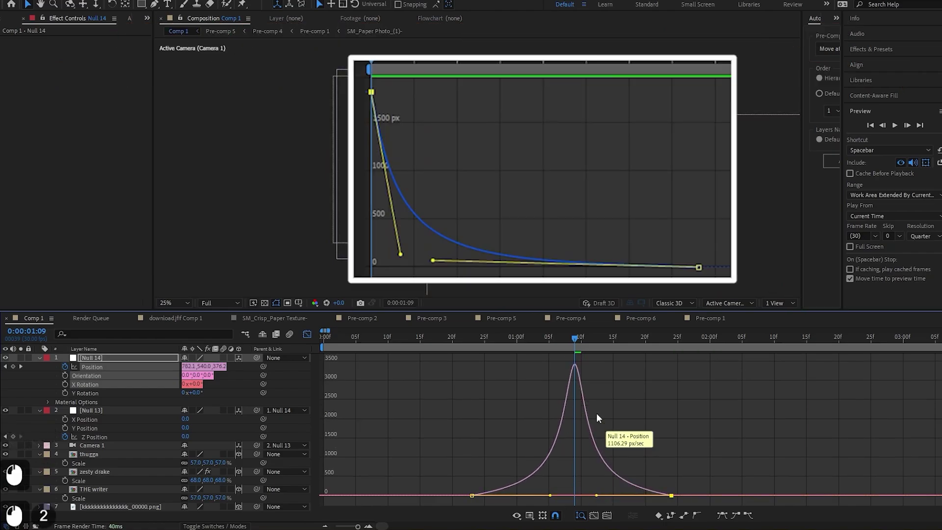
left_click_drag(575, 337, 532, 345)
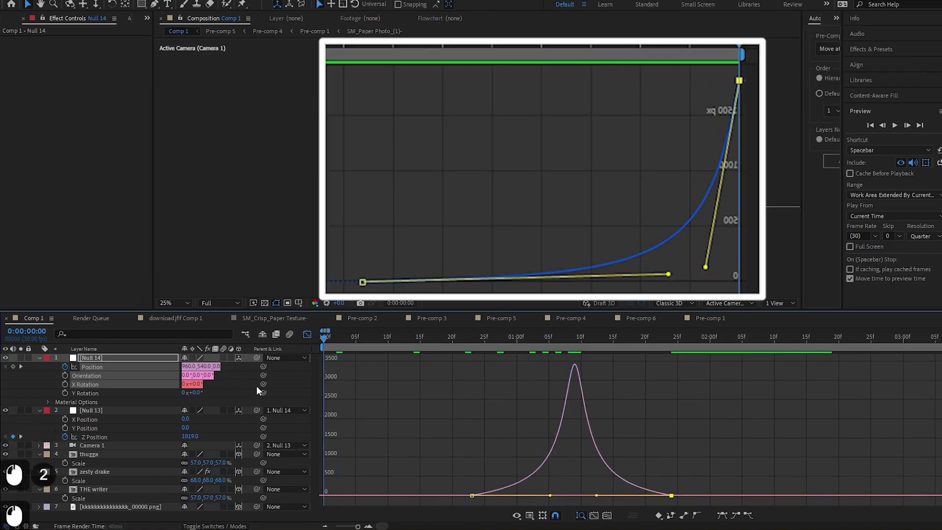
key("space")
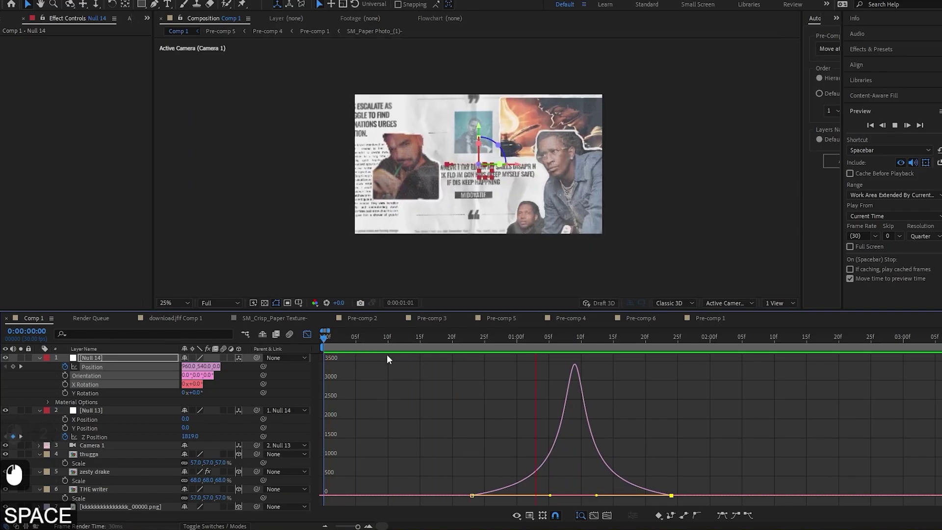
left_click_drag(368, 340, 263, 364)
key("space")
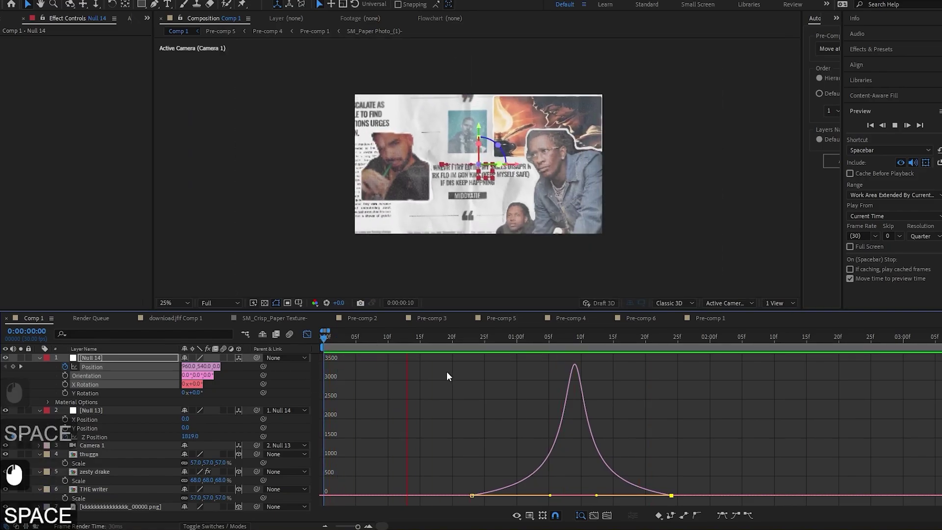
Extend both speed handles of Null 14's Position keyframes toward the middle for a steep peak, and preview the move from frame 0.
left_click_drag(419, 339, 277, 338)
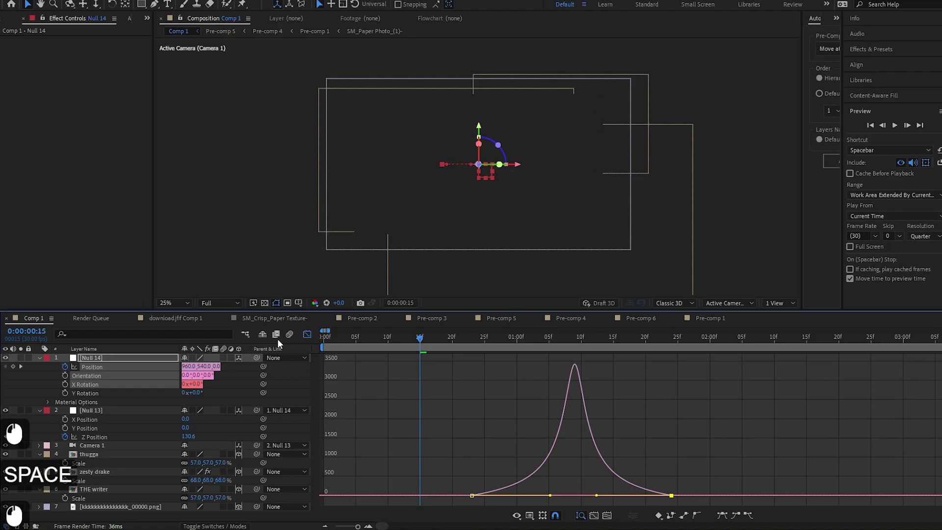
left_click(306, 338)
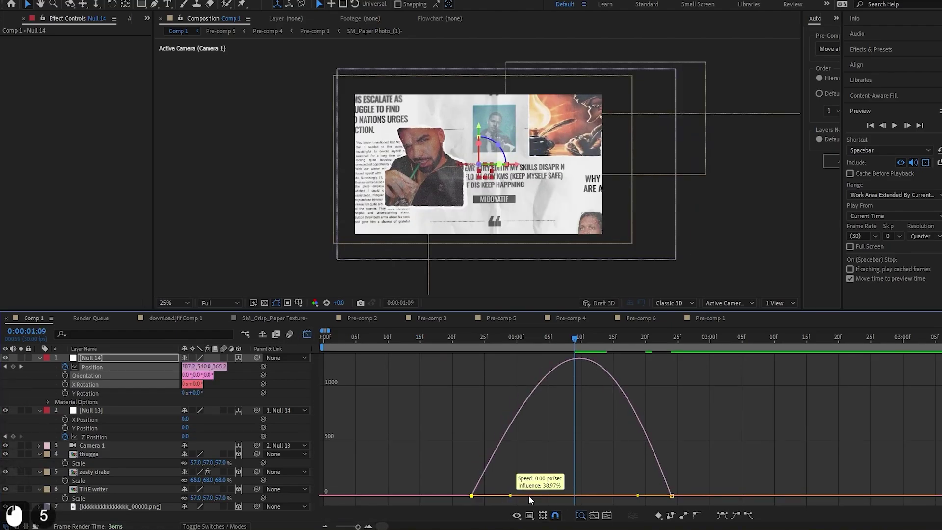
left_click_drag(529, 496, 550, 495)
left_click_drag(638, 495, 597, 495)
left_click_drag(414, 338, 261, 375)
key("space")
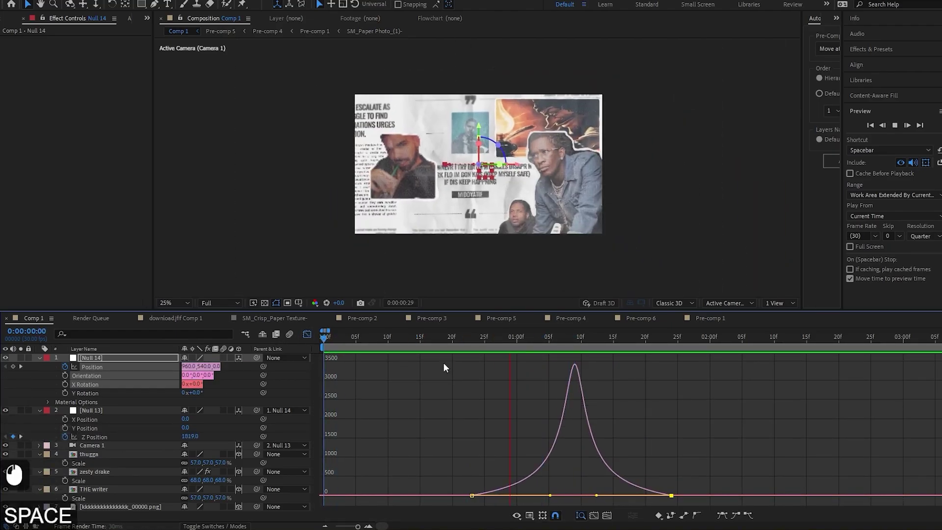
key("space")
key("space")
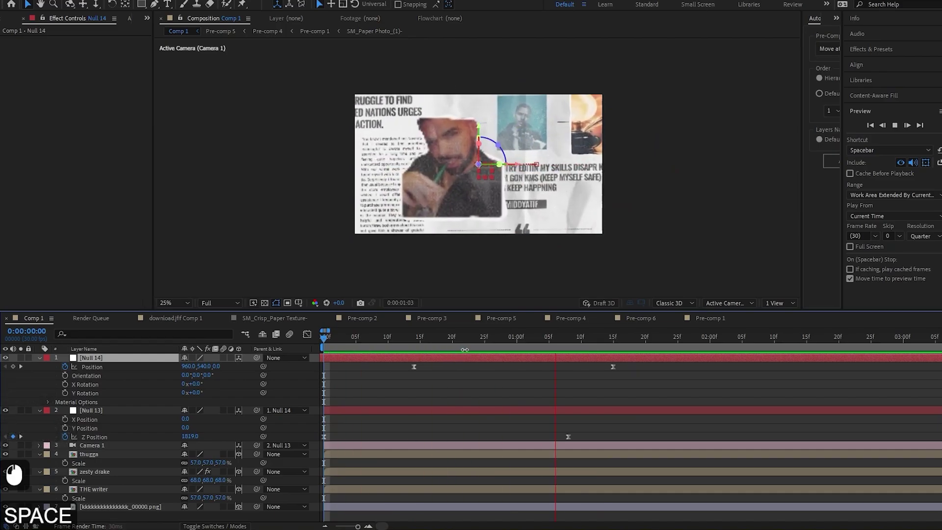
Move Null 14's second Position keyframe to about 0:00:01:22, and preview how its move overlaps with Null 13's.
left_click(562, 337)
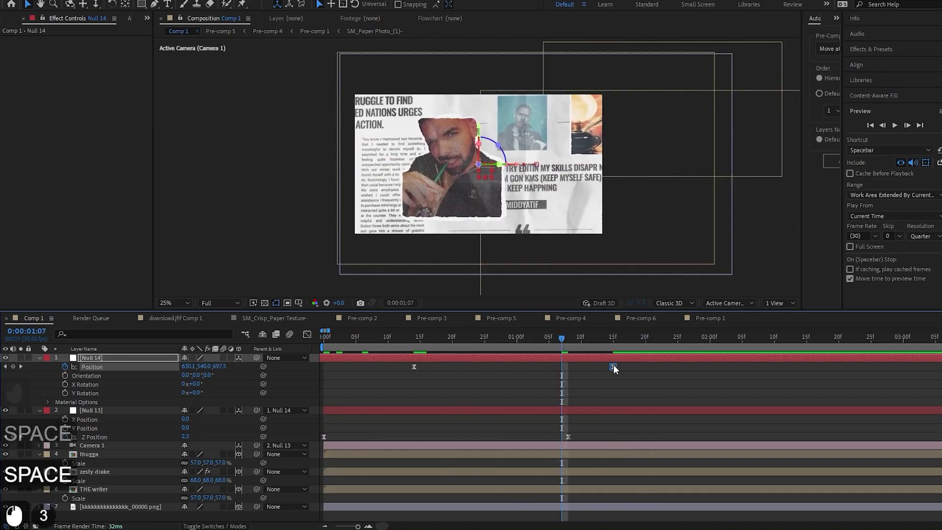
left_click_drag(613, 367, 658, 366)
left_click_drag(431, 339, 233, 355)
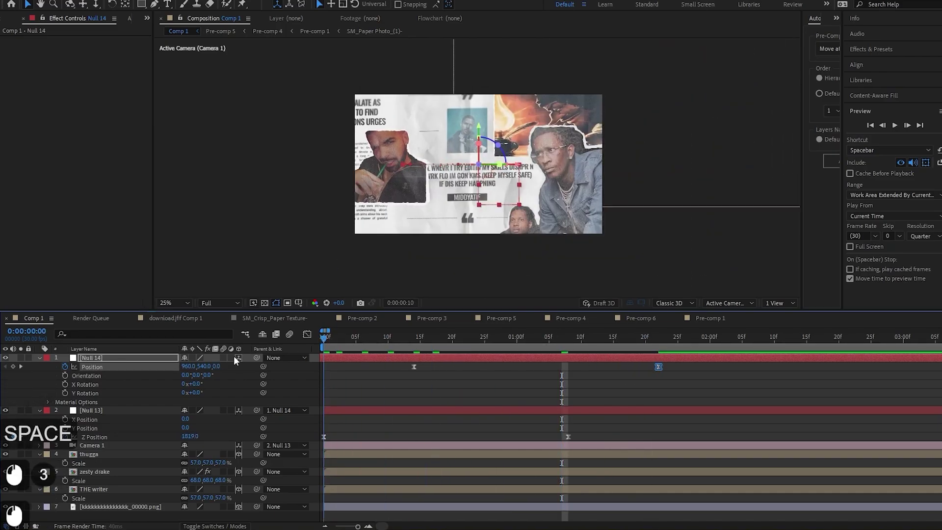
key("space")
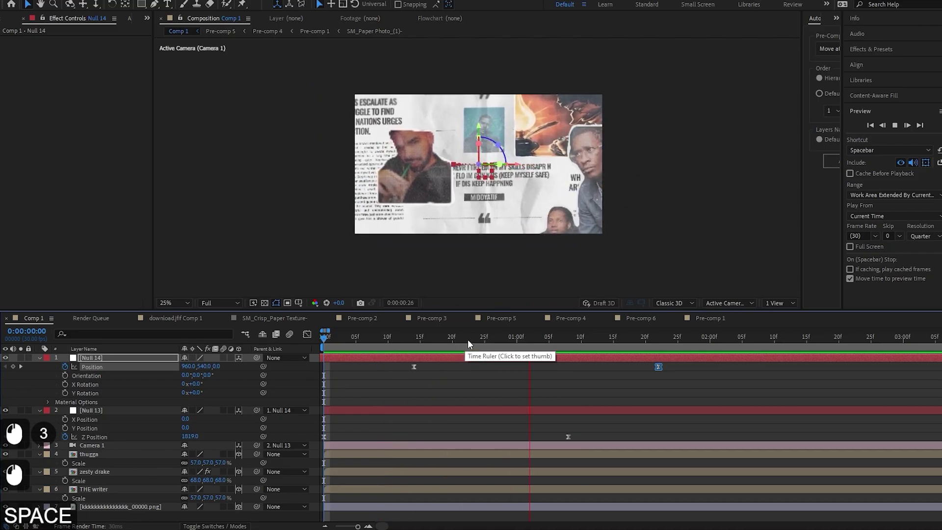
left_click(408, 338)
key("space")
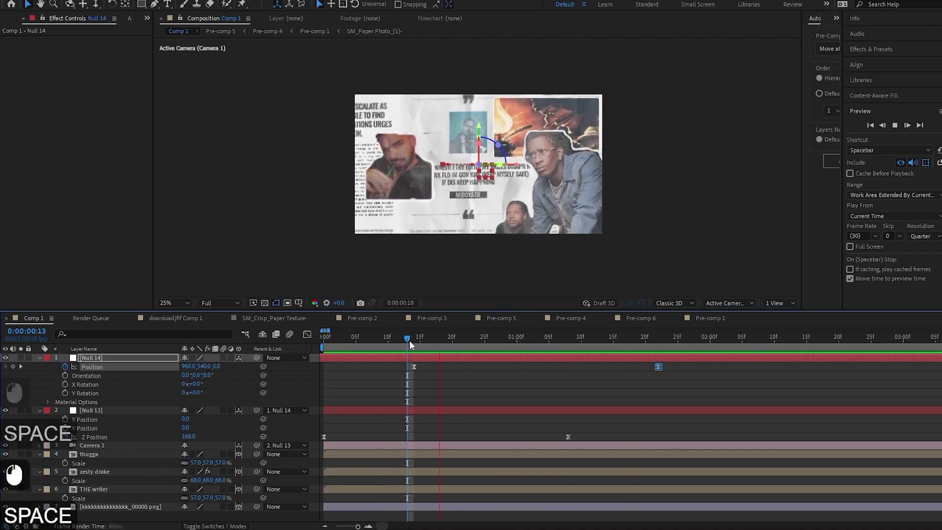
key("space")
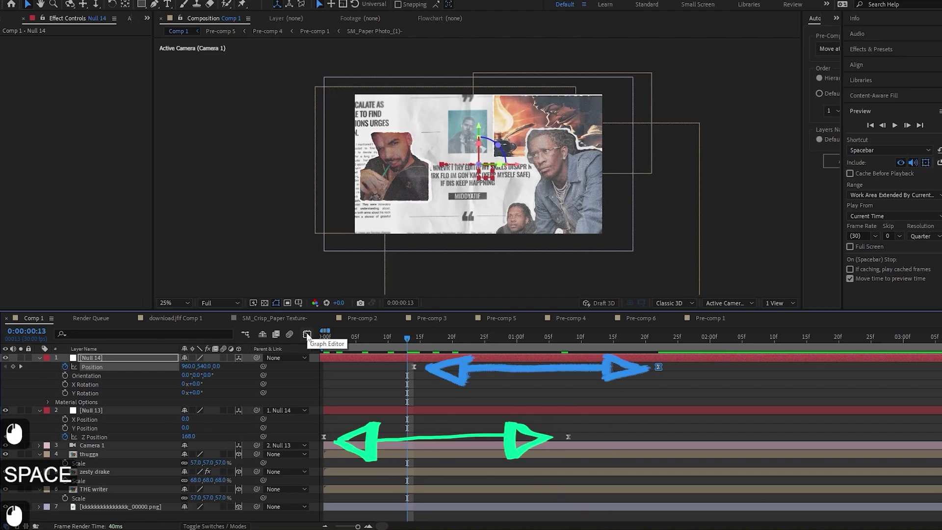
key("space")
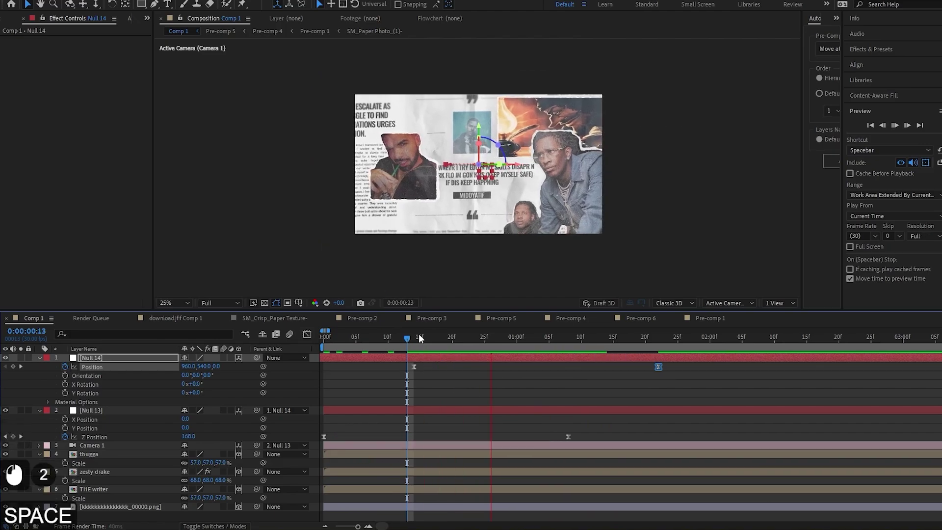
key("space")
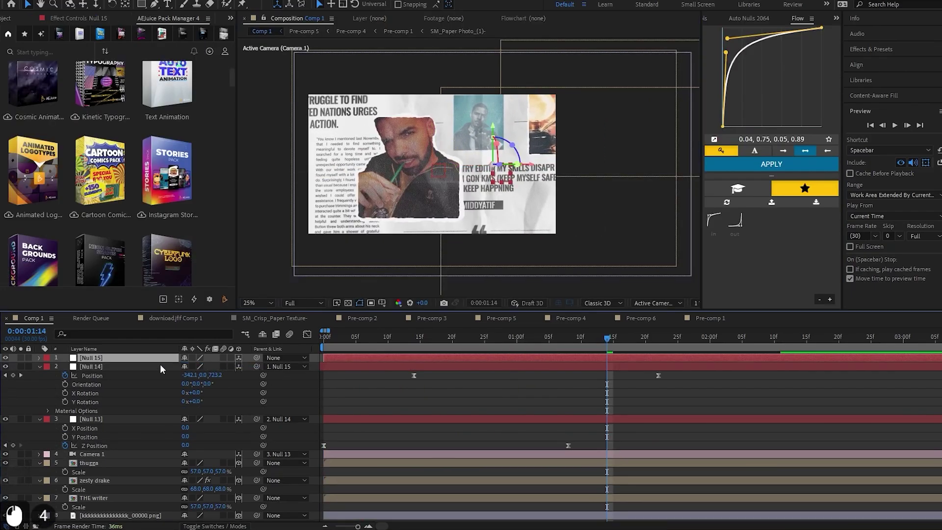
Keyframe Null 15's Position at about 0:00:01:07, and shift its X position at about 0:00:02:09.
key("p")
left_click(64, 366)
left_click_drag(607, 366, 562, 366)
left_click_drag(608, 339, 767, 350)
left_click_drag(191, 366, 534, 378)
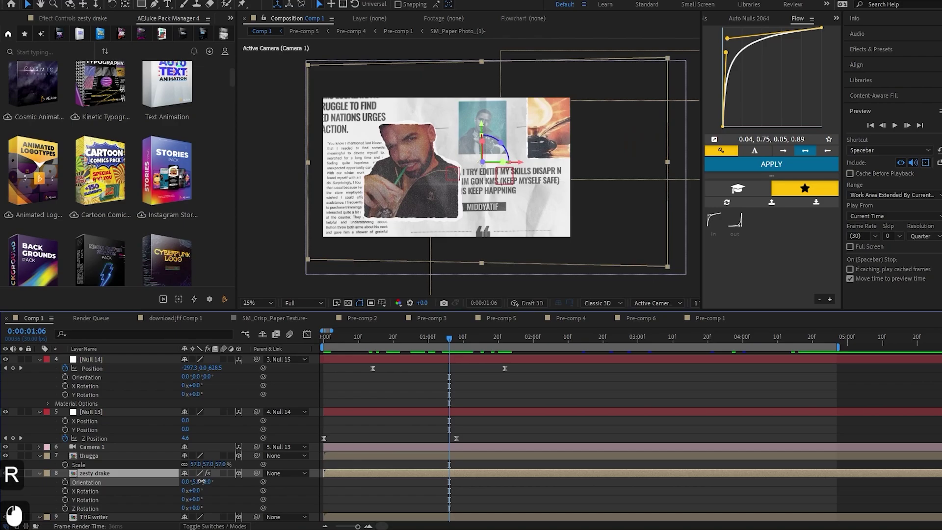
Set the zesty drake layer's Y orientation to 341°, and turn THE writer layer slightly around its Y axis.
left_click_drag(201, 481, 188, 481)
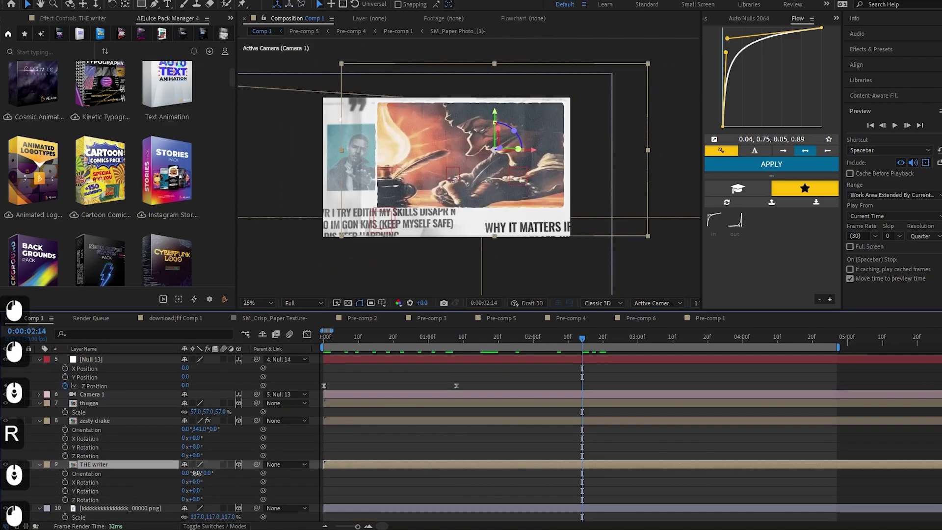
left_click_drag(198, 473, 206, 473)
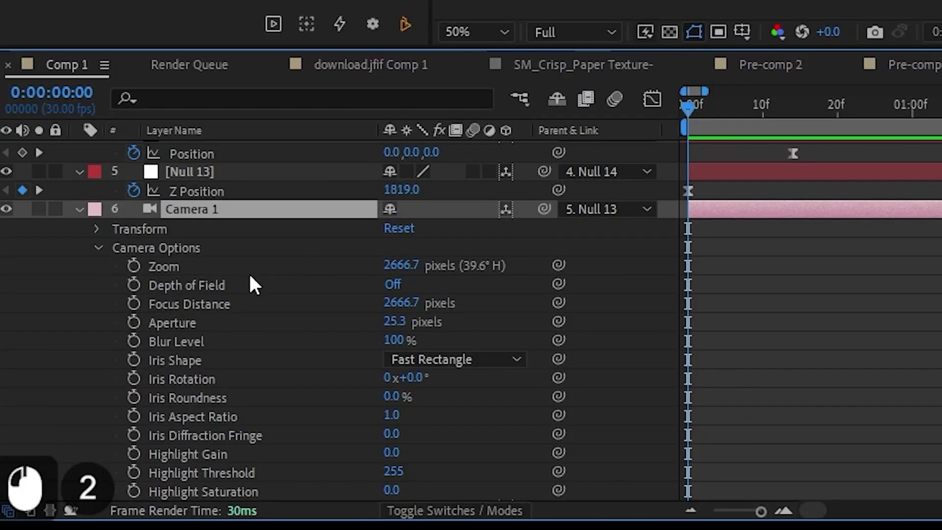
Turn on Depth of Field for Camera 1 and set its Focus Distance to 2484.7 pixels.
left_click(392, 285)
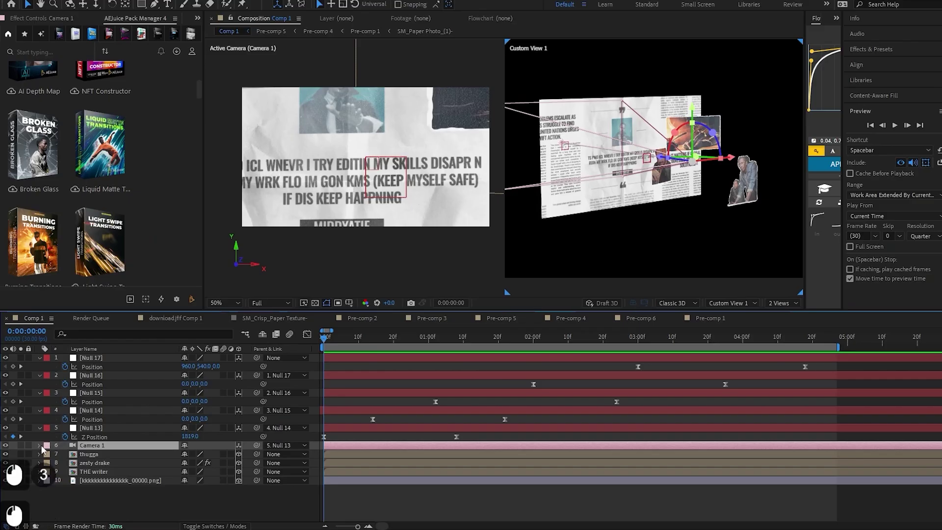
left_click(39, 446)
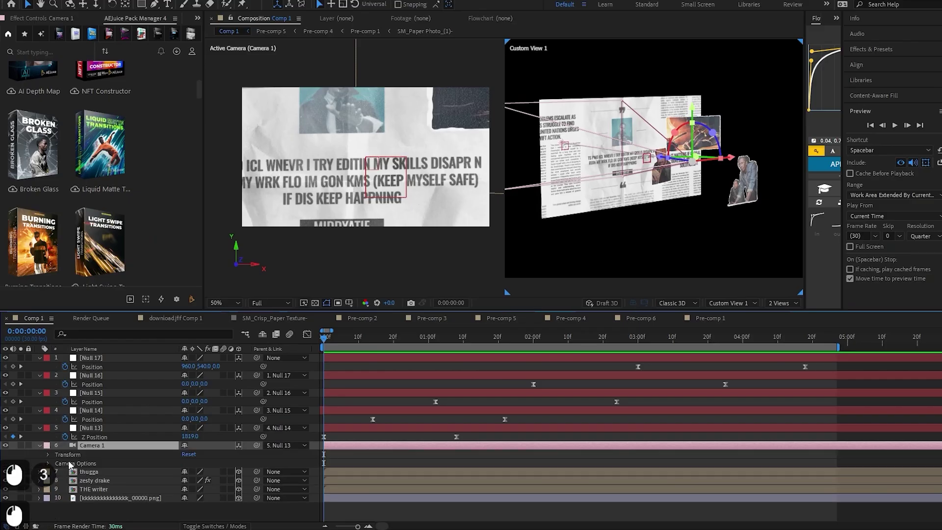
left_click(49, 463)
scroll(198, 395, "down", 2)
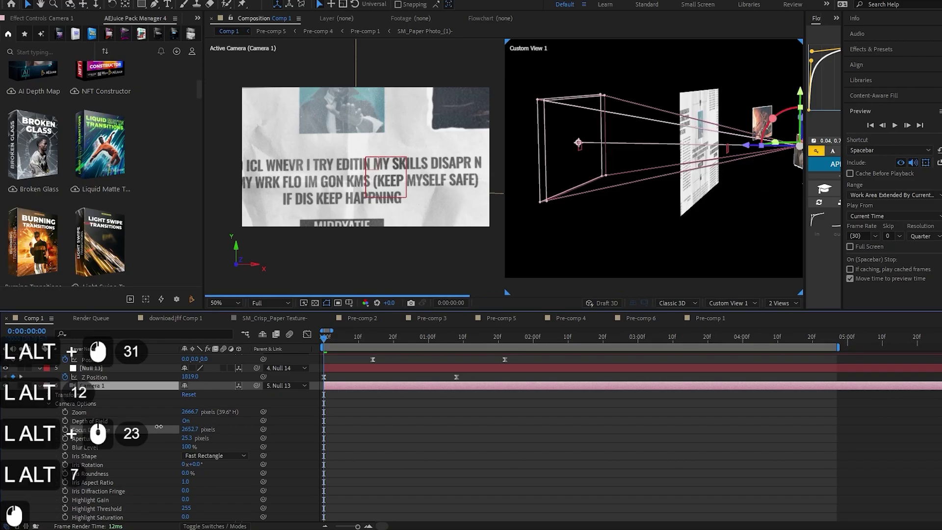
scroll(555, 170, "up", 10)
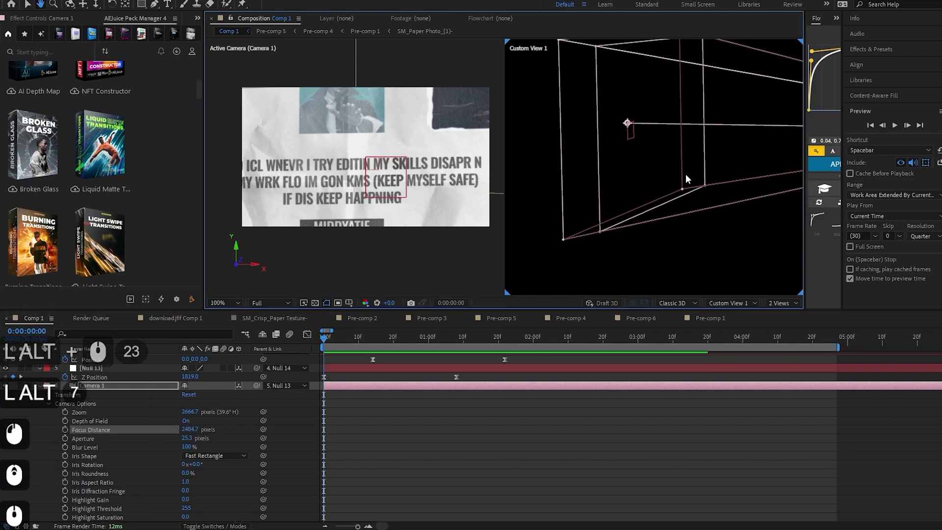
scroll(657, 154, "down", 1)
left_click_drag(667, 155, 642, 180)
scroll(667, 182, "down", 1)
scroll(642, 180, "up", 1)
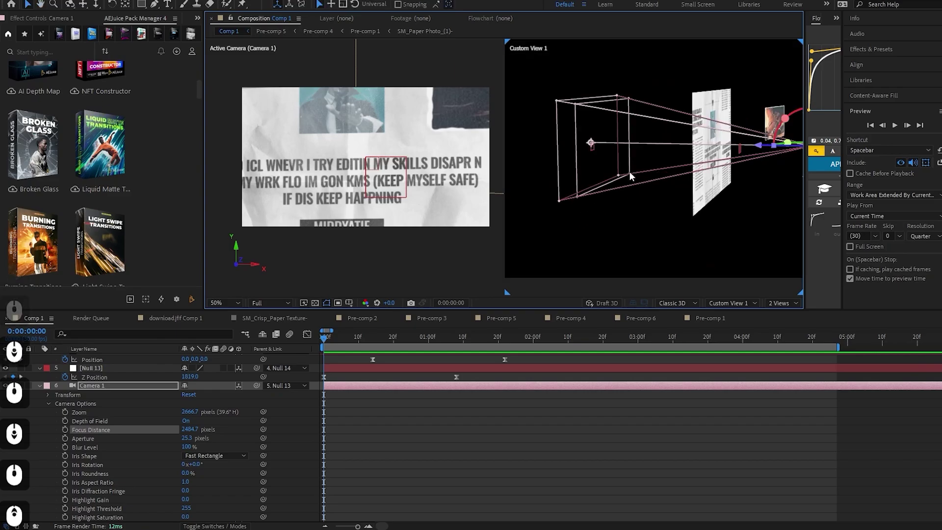
Raise Camera 1's Aperture to 89.3 pixels and go to about 0:00:01:00.
left_click_drag(187, 438, 217, 434)
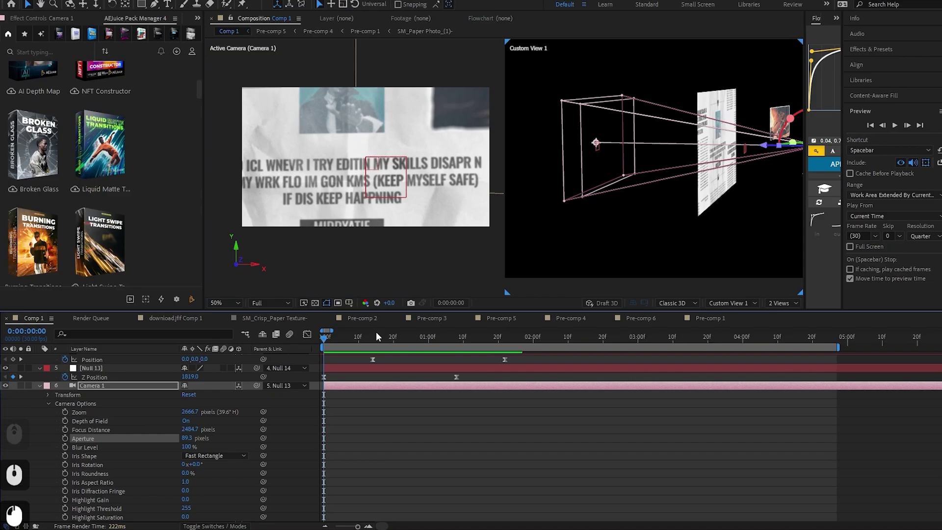
mouse_move(428, 339)
left_mouse_down()
mouse_move(451, 337)
mouse_move(426, 340)
left_mouse_up()
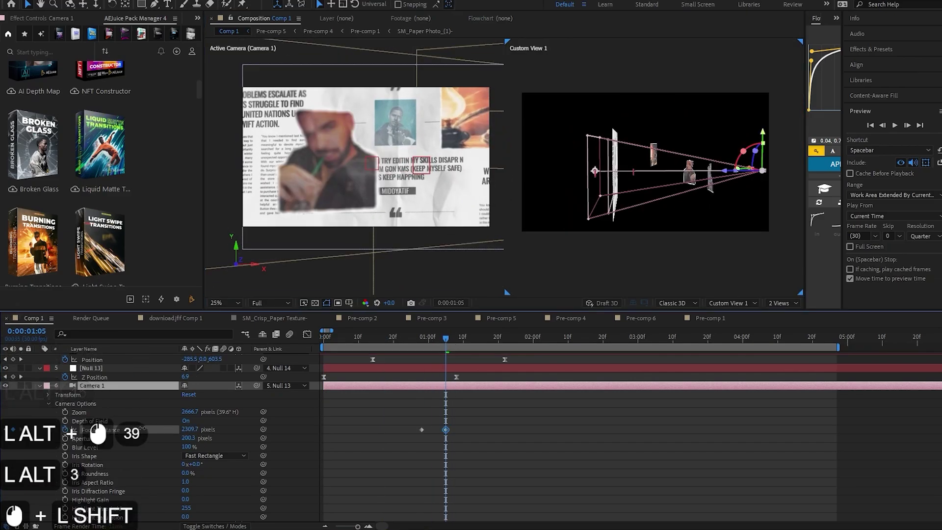
Pull Camera 1's Focus Distance in to 1179.7 pixels at 0:00:01:05 and inspect the focus plane.
left_click_drag(142, 428, 87, 425)
left_click_drag(619, 227, 594, 238)
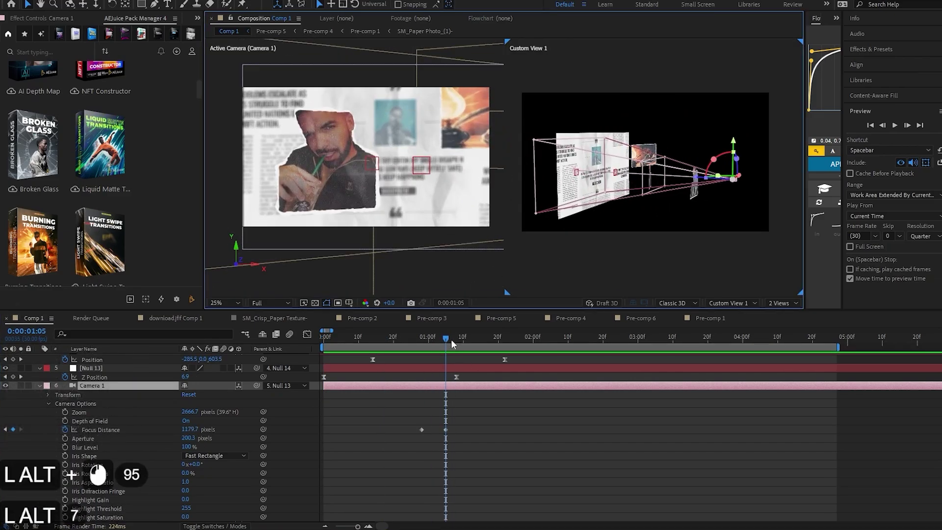
Play and scrub through the camera move, examining the blur and the focus plane's position relative to the collage layers.
left_click_drag(451, 339, 321, 339)
key("space")
key("space")
left_click(574, 338)
scroll(675, 170, "up", 2)
mouse_move(689, 184)
left_mouse_down()
mouse_move(675, 171)
mouse_move(702, 172)
left_mouse_up()
left_click(576, 339)
key("space")
key("space")
left_click_drag(690, 338, 665, 339)
left_click_drag(697, 172, 655, 175)
left_click_drag(664, 338, 631, 339)
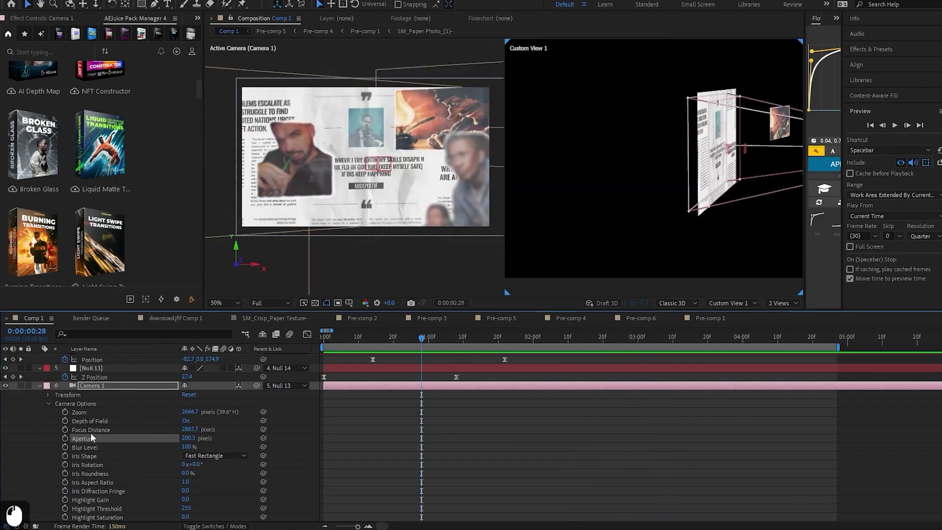
Keyframe Camera 1's Focus Distance at 0:00:00:28, and set it to 1179.7 pixels at 0:00:01:05 to focus on the zesty drake cut-out.
left_click(65, 430)
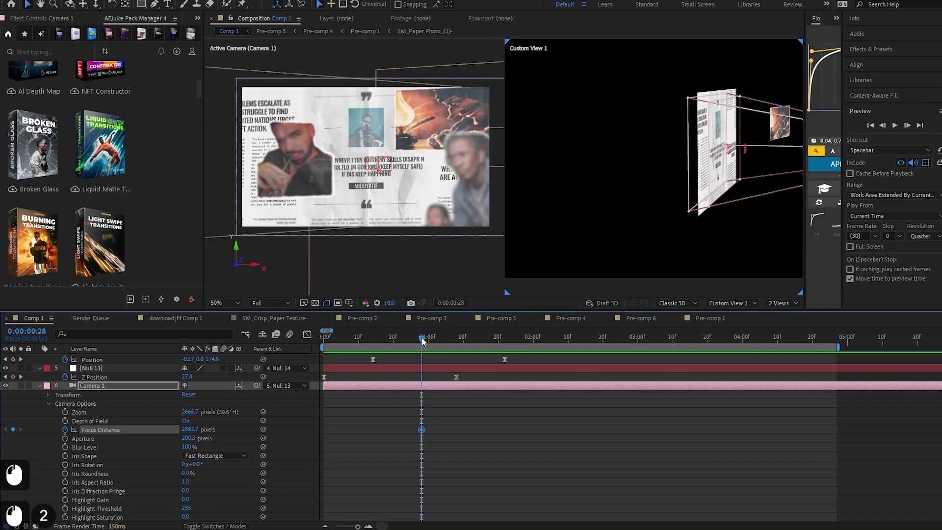
left_click_drag(423, 341, 445, 341)
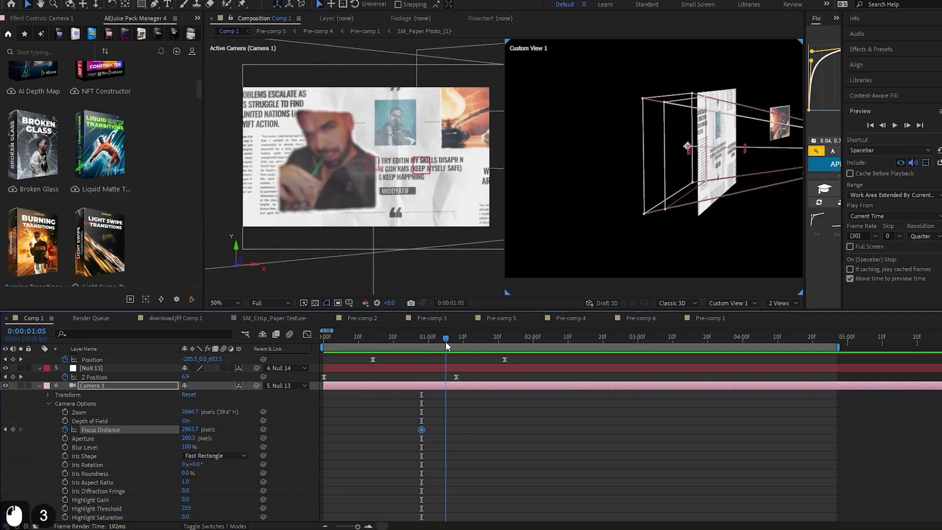
left_click_drag(189, 430, 78, 421)
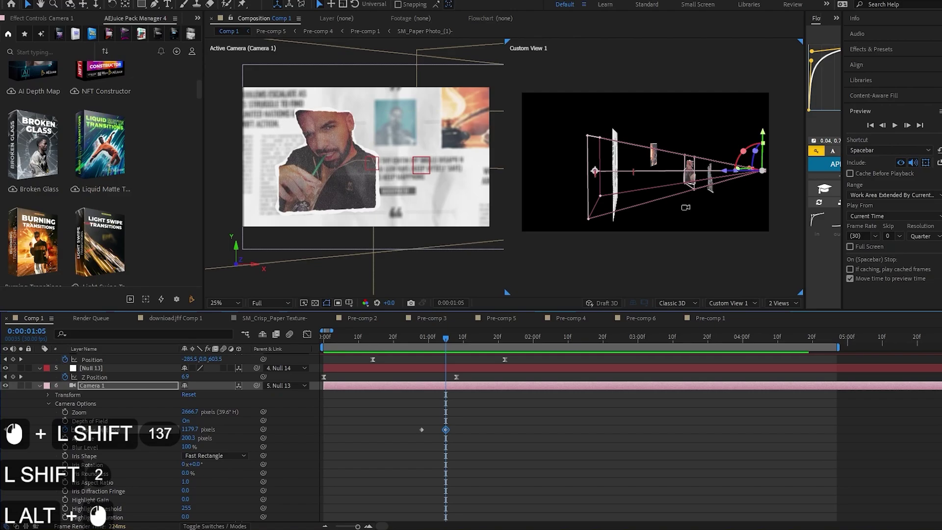
mouse_move(685, 207)
left_mouse_down()
mouse_move(650, 201)
mouse_move(670, 208)
left_mouse_up()
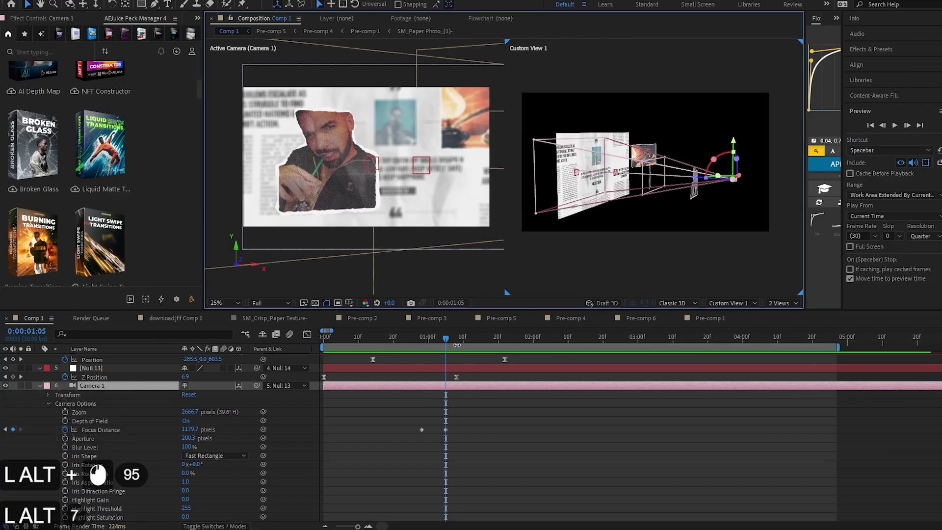
key("ctrl+z")
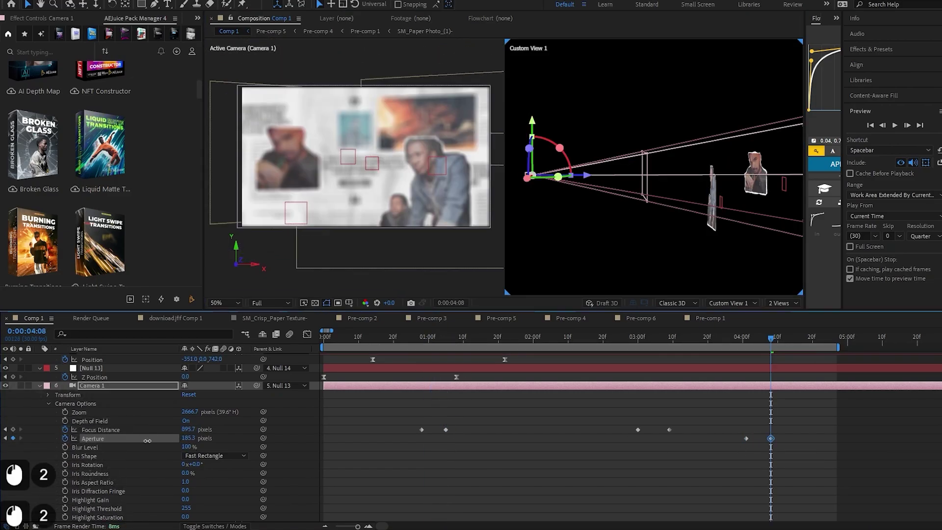
Preview the focus and aperture animation from about 0:00:03:01.
key("space")
left_click(648, 344)
key("space")
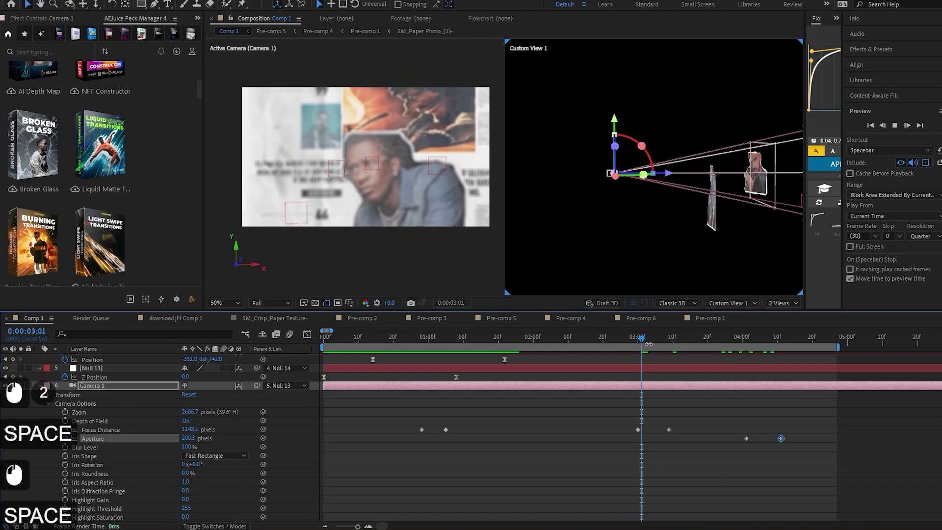
left_click(685, 345)
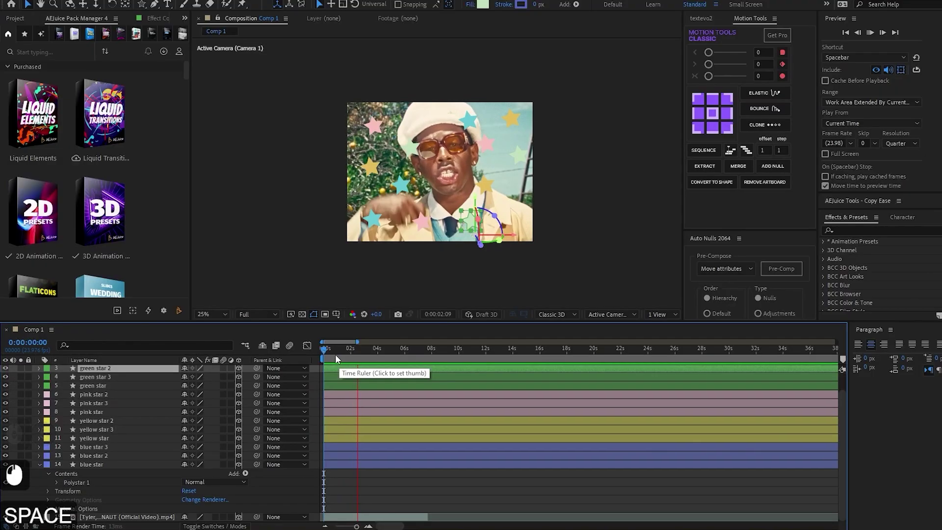
In the star composition, keyframe Null 1's Position at about 6 seconds, set its Z Position to 1178 at frame 0, and preview the move.
left_click(369, 436)
scroll(369, 434, "up", 3)
left_click(341, 372)
left_click(341, 371)
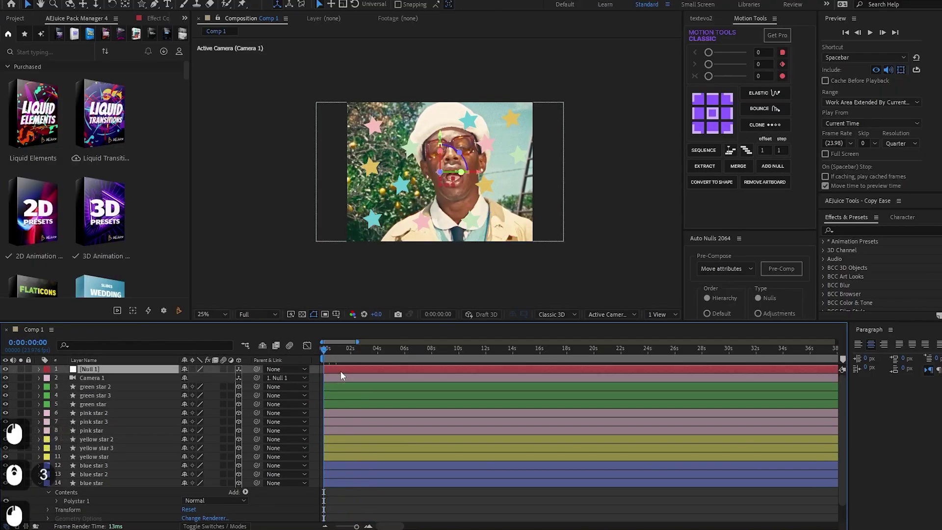
key("p")
left_click(65, 377)
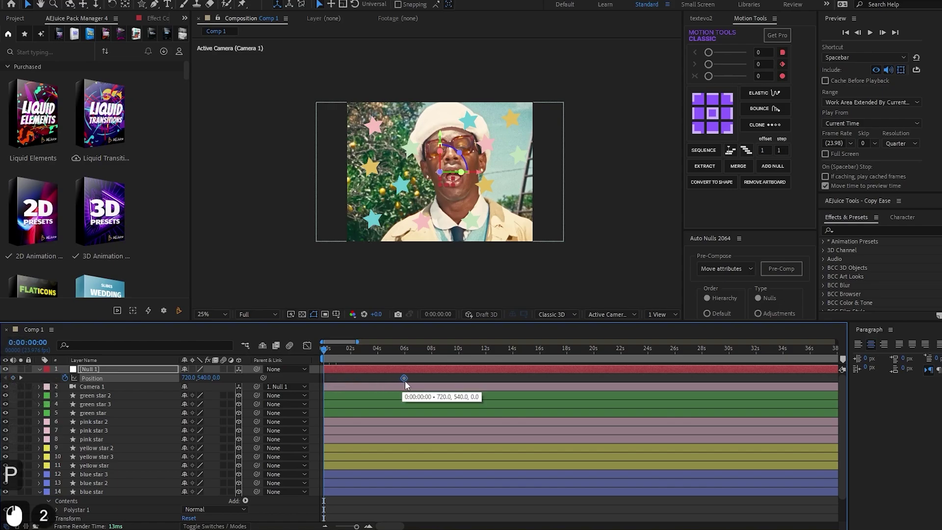
left_click_drag(216, 380, 437, 387)
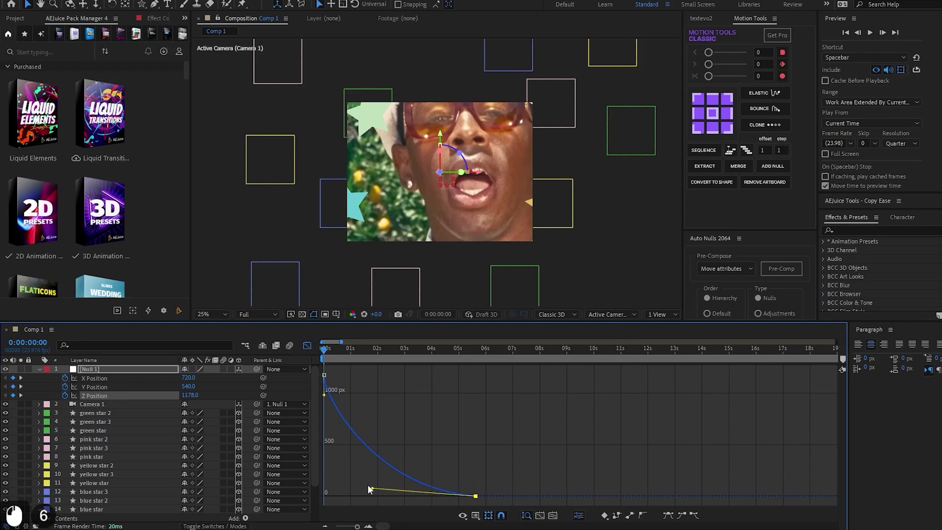
key("space")
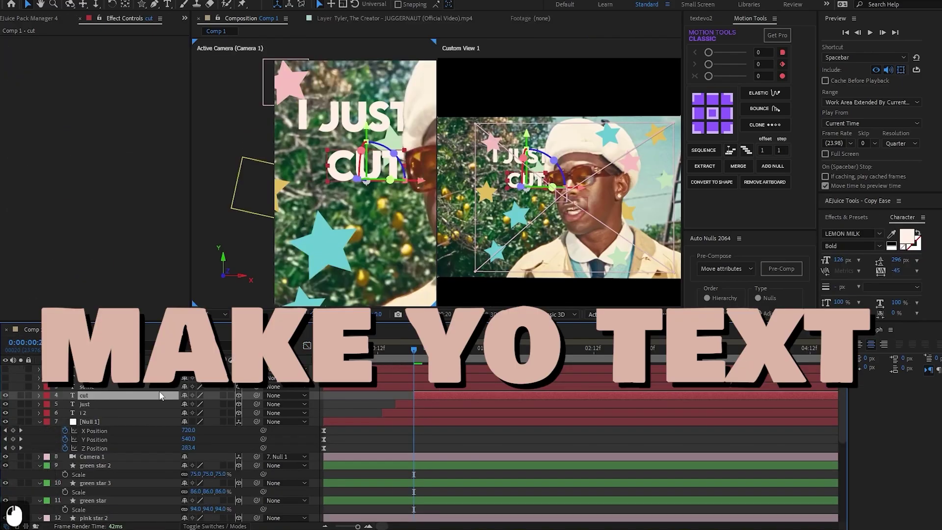
Lower the word "cut" in the lyric text, and reveal the "some" layer, start it at the current time and place it below.
key("space")
left_click_drag(366, 166, 359, 235)
left_click(6, 386)
key("space")
key("bracketleft")
left_click_drag(378, 167, 378, 285)
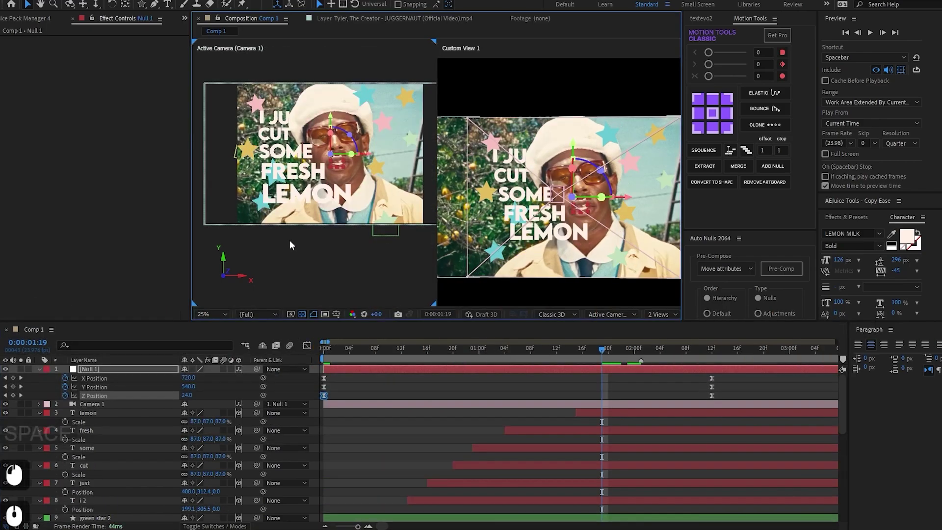
Add a second null object to the composition and parent Null 1 to it.
right_click(292, 260)
mouse_move(333, 267)
left_click(471, 328)
left_click_drag(256, 378, 117, 367)
Keyframe Null 2's Position at 0:00:01:19, and change its Z Position at a later frame to pull the camera back.
key("p")
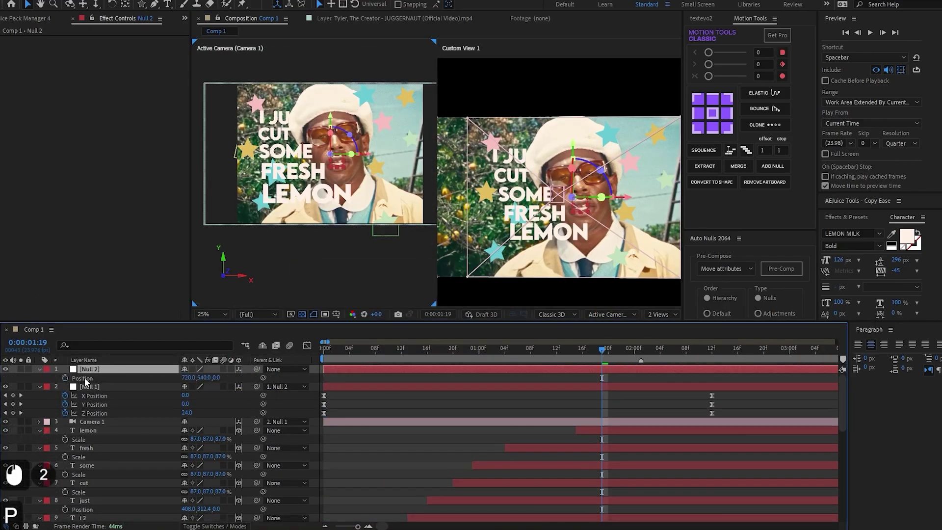
left_click(65, 378)
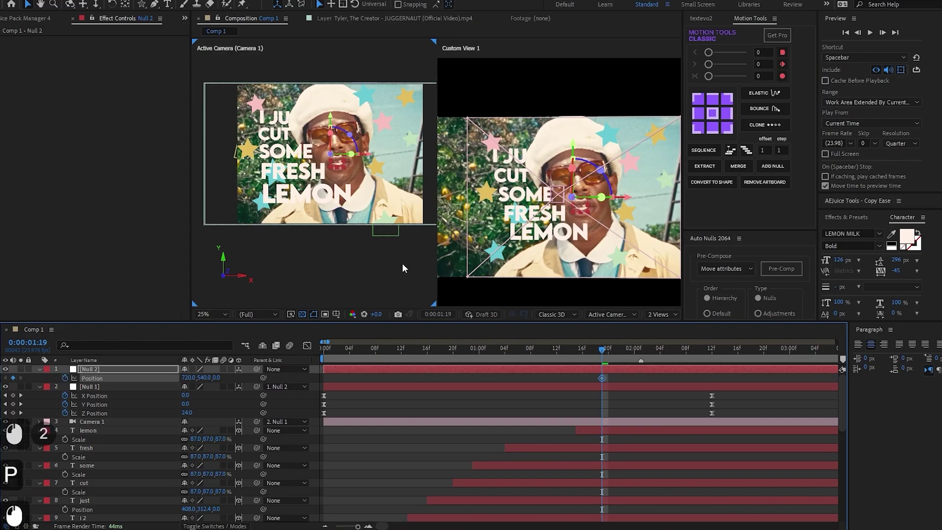
left_click_drag(605, 351, 802, 371)
left_click_drag(217, 378, 245, 380)
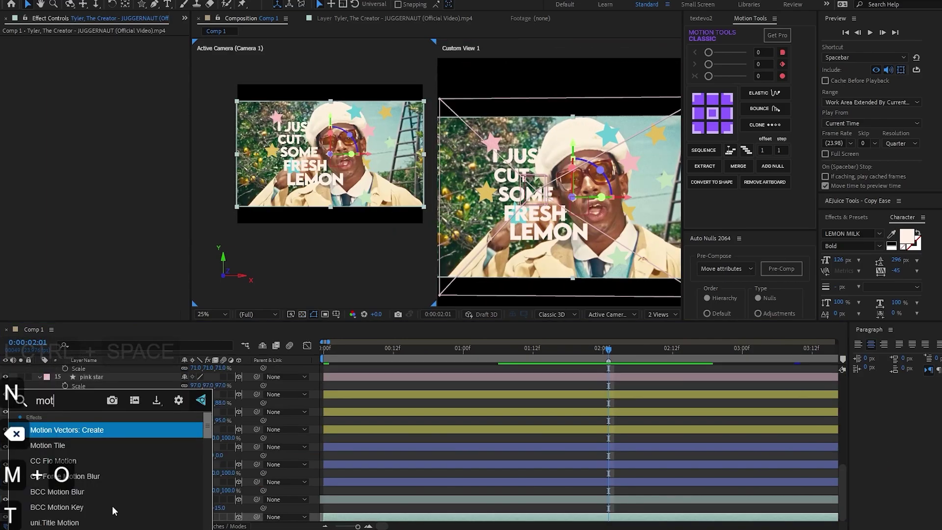
Apply Motion Tile to the music video layer, increase its output width and height, and enable Mirror Edges.
key("Down")
key("Return")
left_click_drag(110, 84, 114, 84)
left_click_drag(110, 92, 115, 94)
left_click(107, 102)
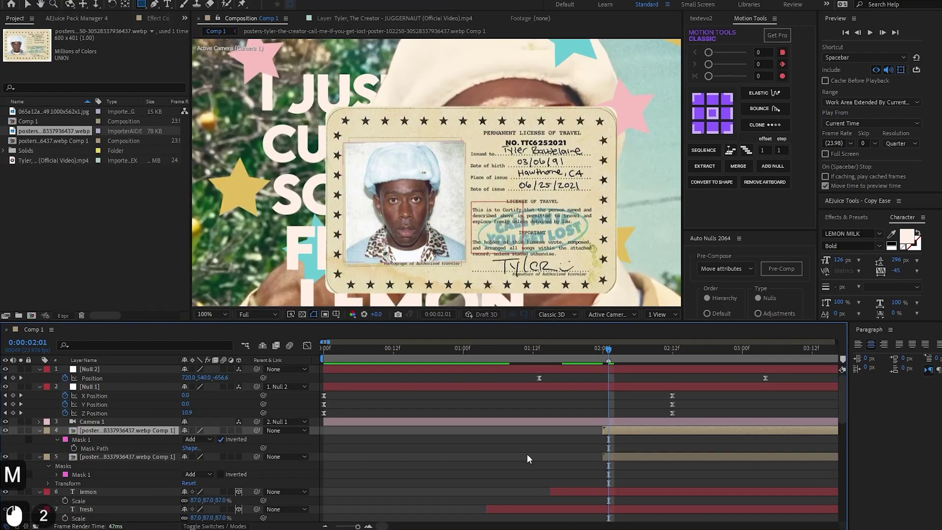
Toggle the visibility of the two masked license card layers to compare their cut-outs.
left_click(7, 430)
left_click(6, 430)
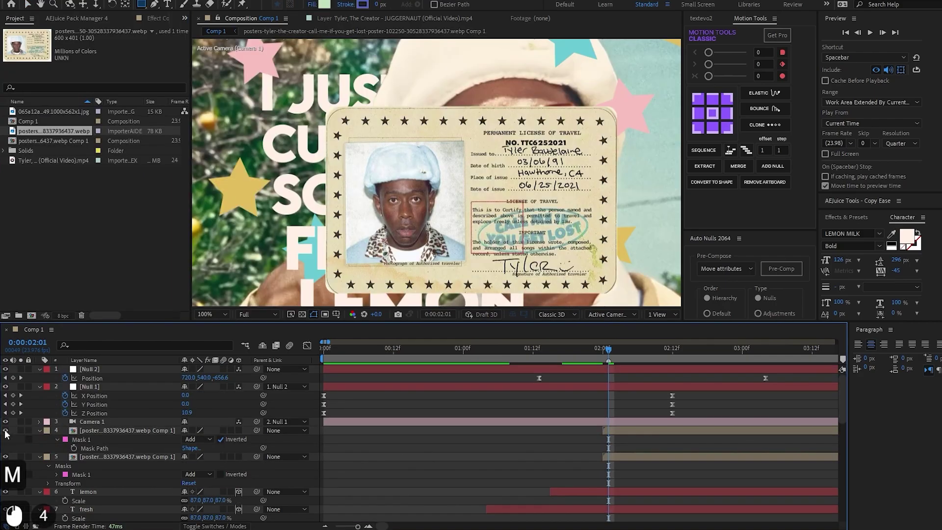
left_click(5, 457)
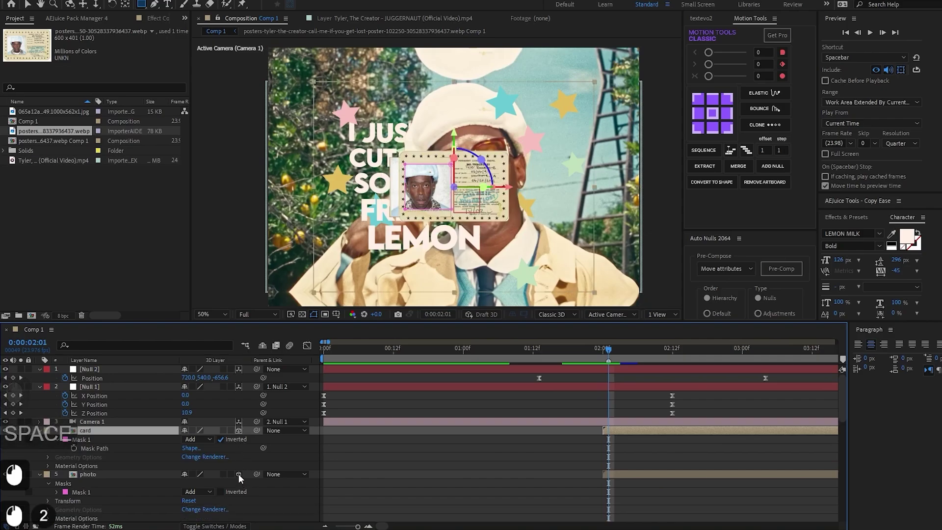
Preview the card and photo layers' animation around the two-second mark.
scroll(532, 181, "down", 2)
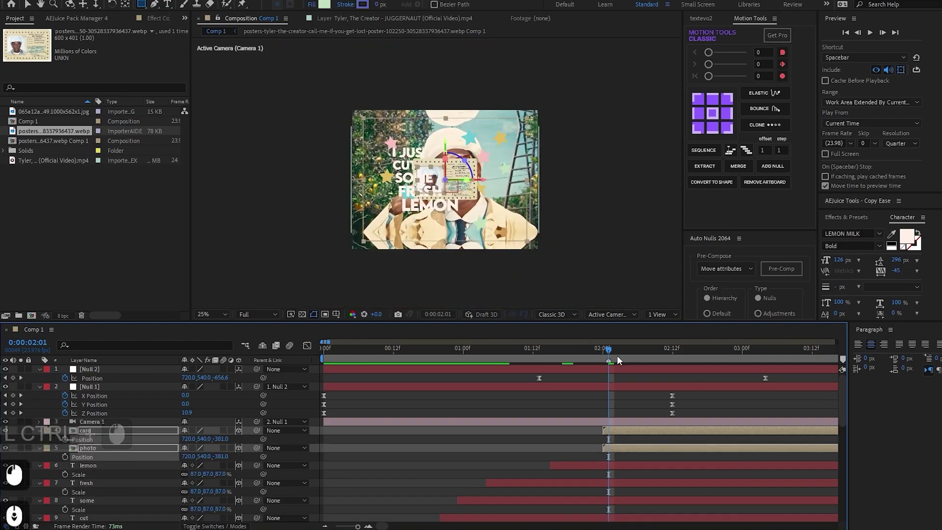
left_click_drag(617, 355, 595, 354)
key("space")
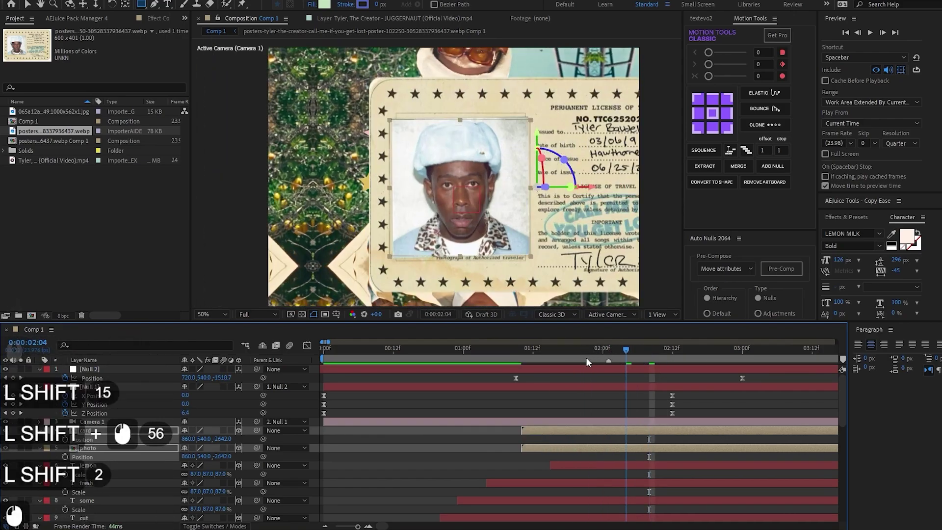
left_click(558, 358)
key("space")
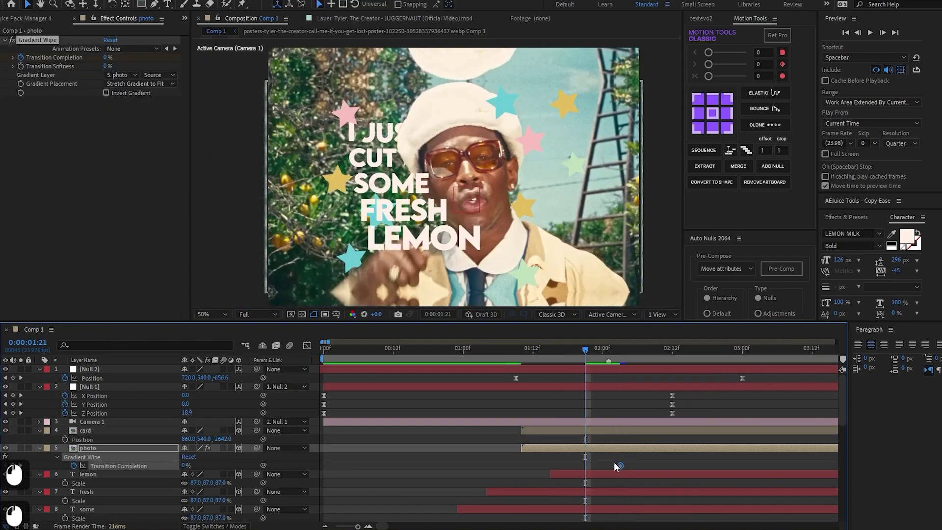
key("space")
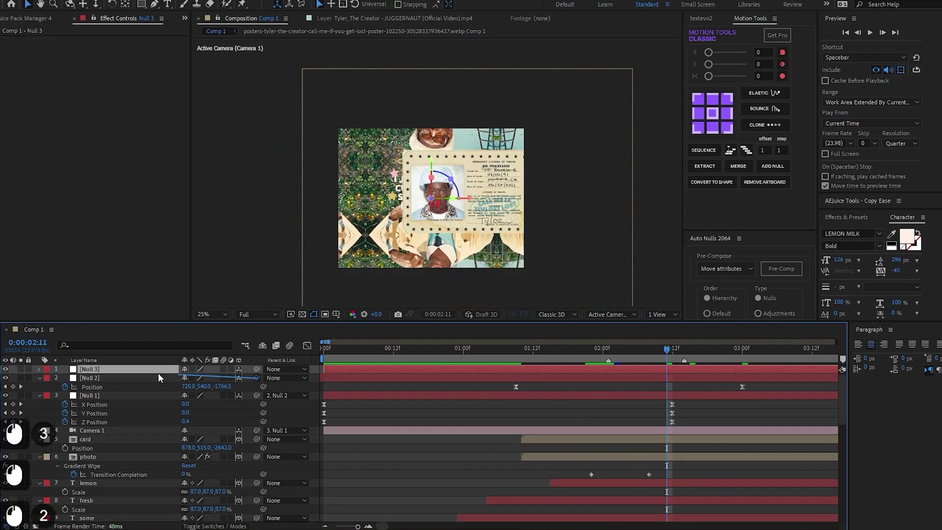
Parent Null 2 to Null 3, and add a Null 3 Position keyframe placed at 0:00:02:09.
left_click(142, 370)
key("p")
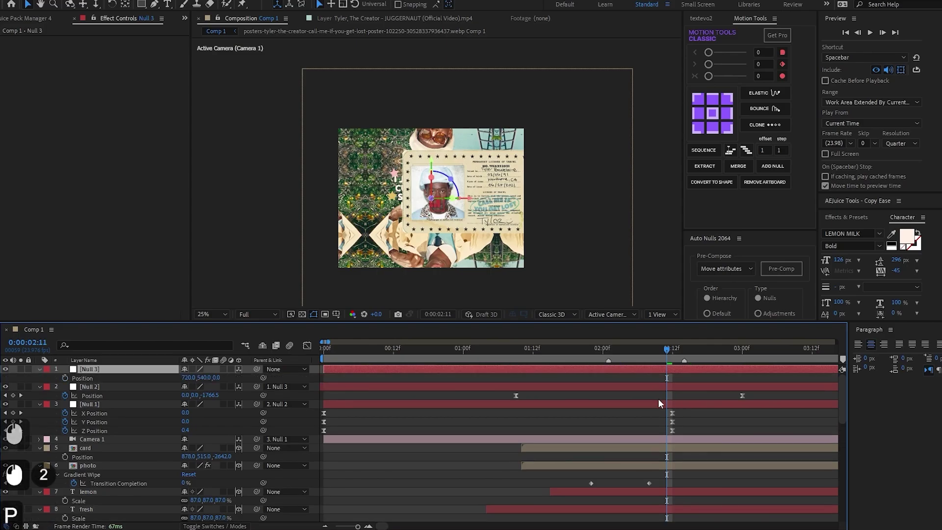
left_click(368, 526)
left_click(369, 526)
left_click(65, 378)
left_click_drag(666, 378, 620, 378)
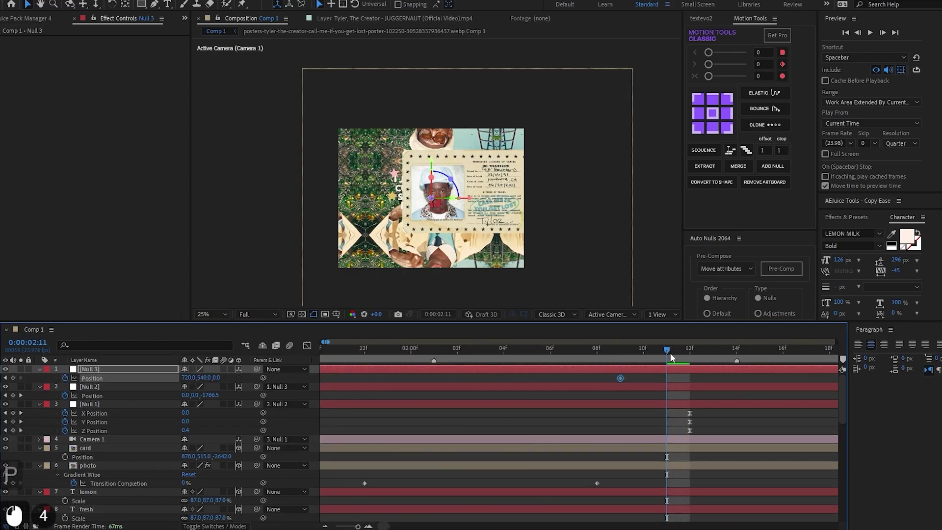
Change Null 3's Position at 0:00:02:13, then move that keyframe out to 0:00:02:19 and select the Position keyframes.
left_click_drag(669, 351, 713, 351)
left_click_drag(216, 378, 239, 376)
left_click(652, 352)
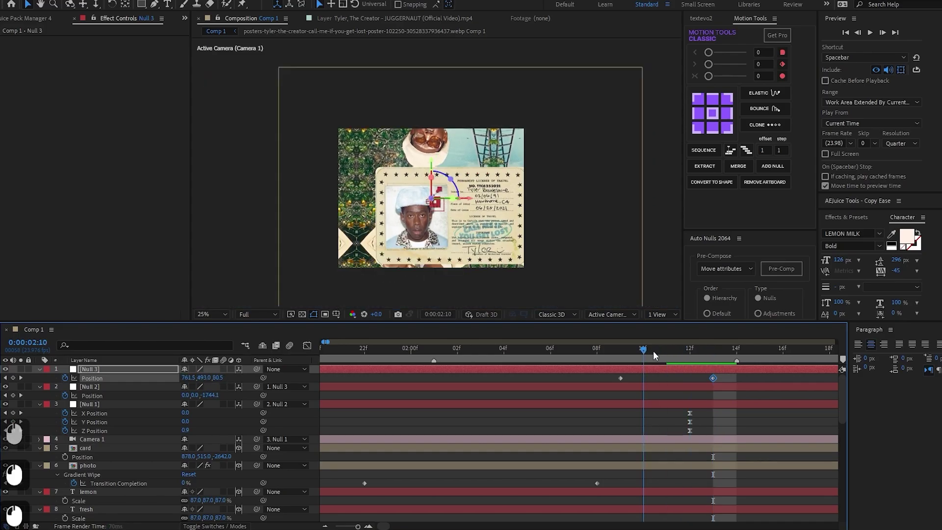
left_click_drag(715, 378, 781, 390)
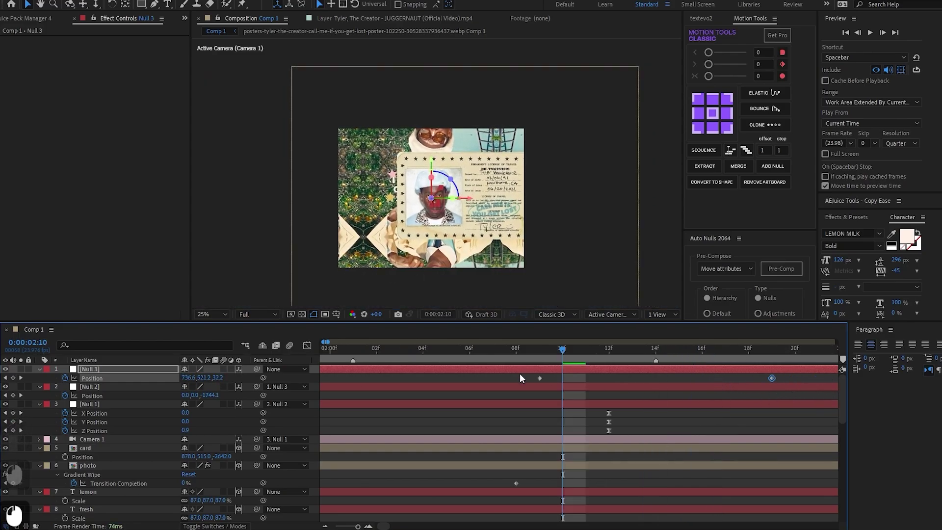
left_click_drag(520, 378, 756, 389)
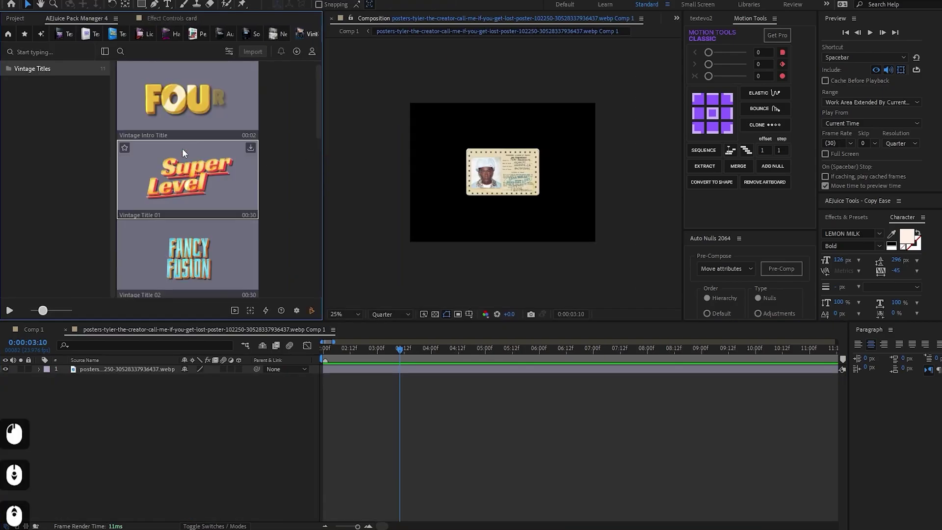
Paste the copied item into the license card composition.
mouse_move(181, 148)
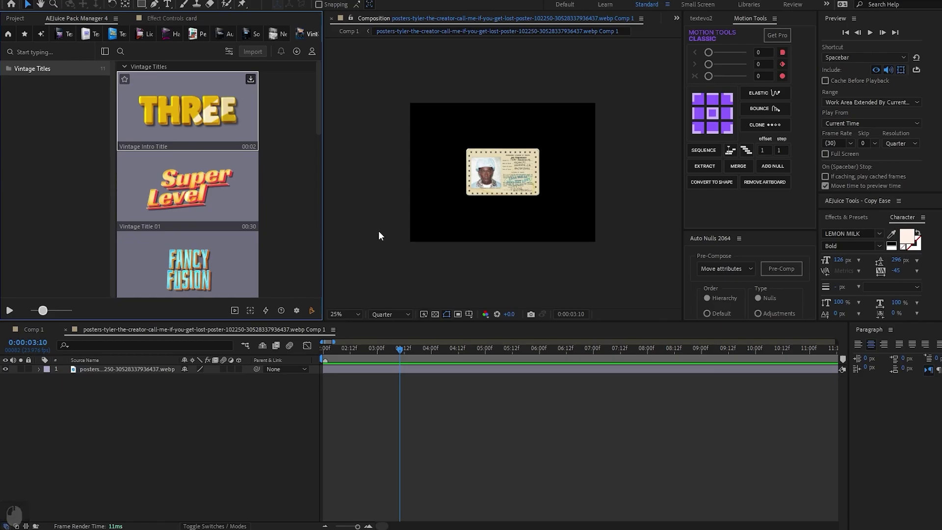
left_click(378, 231)
key("ctrl+v")
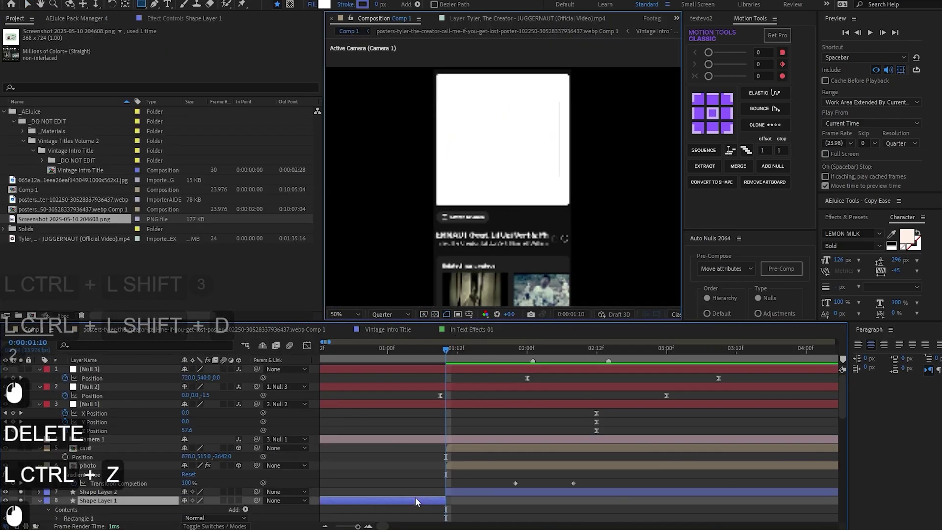
Delete Shape Layer 1, and group Shape Layer 2 and the screenshot layer into Pre-comp 1.
left_click(415, 497)
key("Delete")
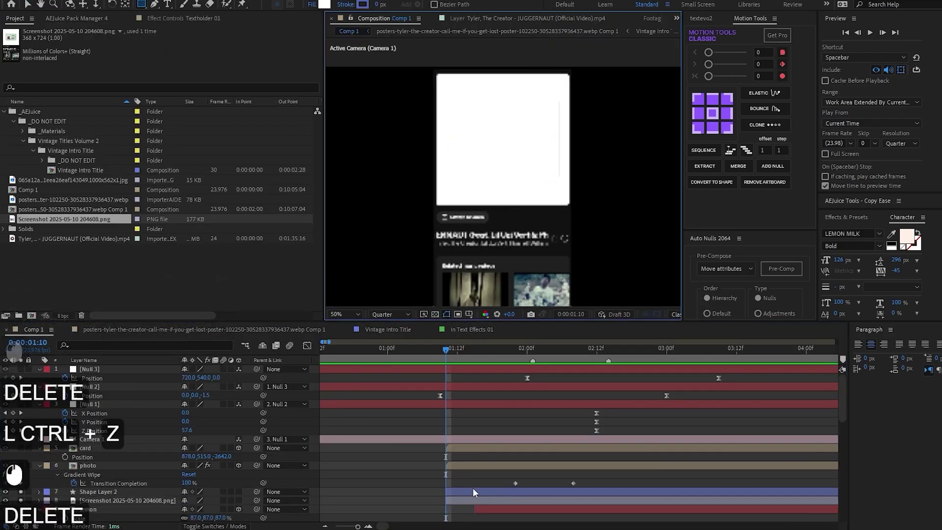
left_click(463, 498, "ctrl")
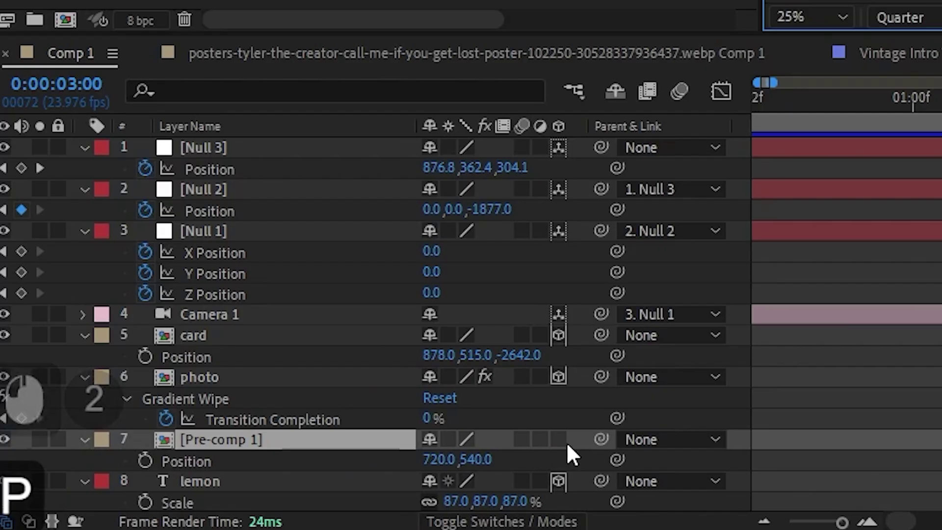
Make Pre-comp 1 a 3D layer and shift it along its Z axis to sit just behind the card.
left_click(238, 491)
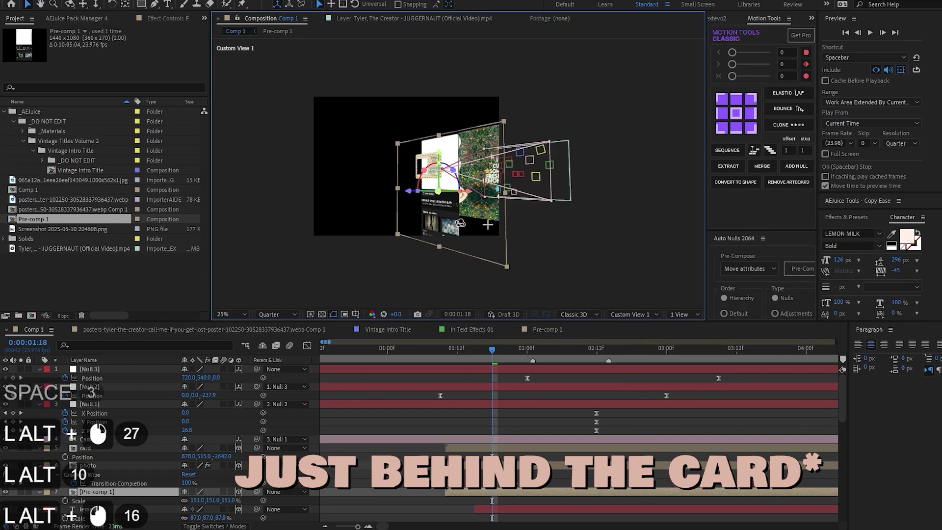
left_click_drag(441, 215, 467, 227)
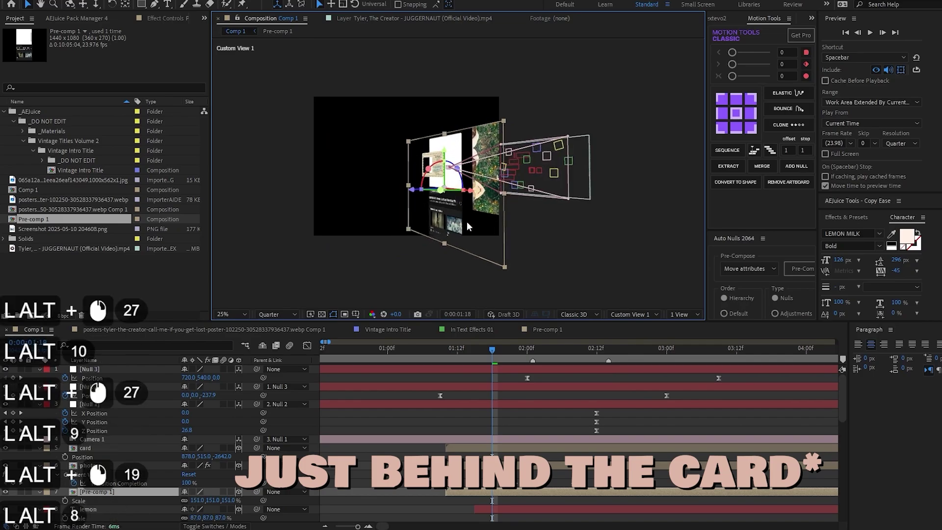
left_click_drag(407, 188, 381, 187)
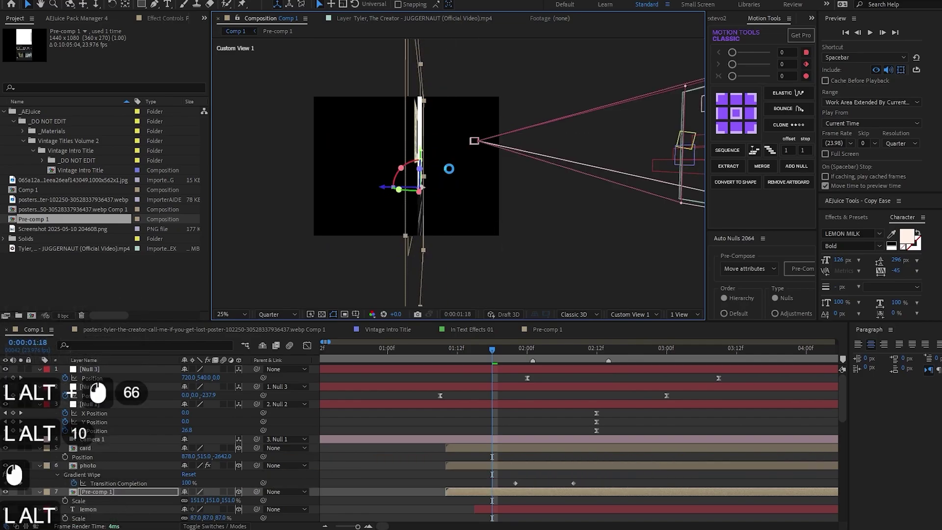
left_click_drag(448, 168, 460, 169)
left_click_drag(436, 166, 464, 177)
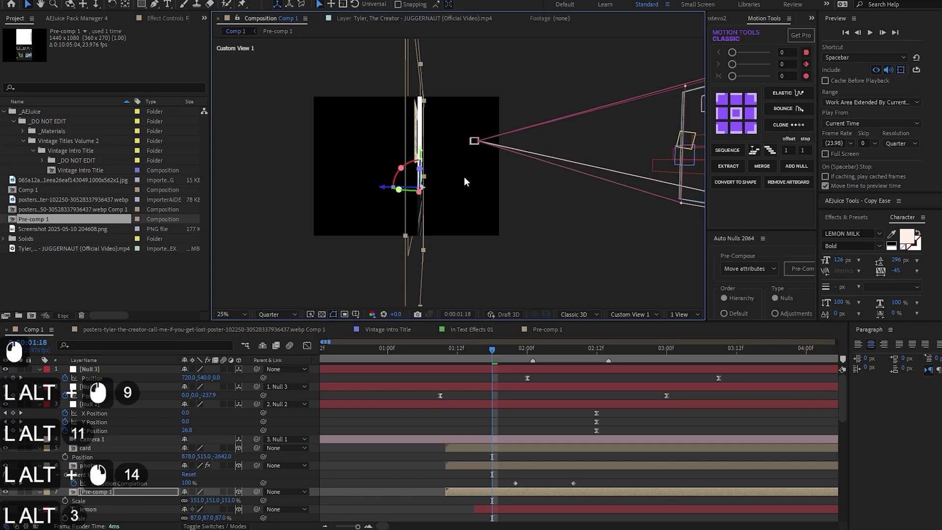
key("ctrl+z")
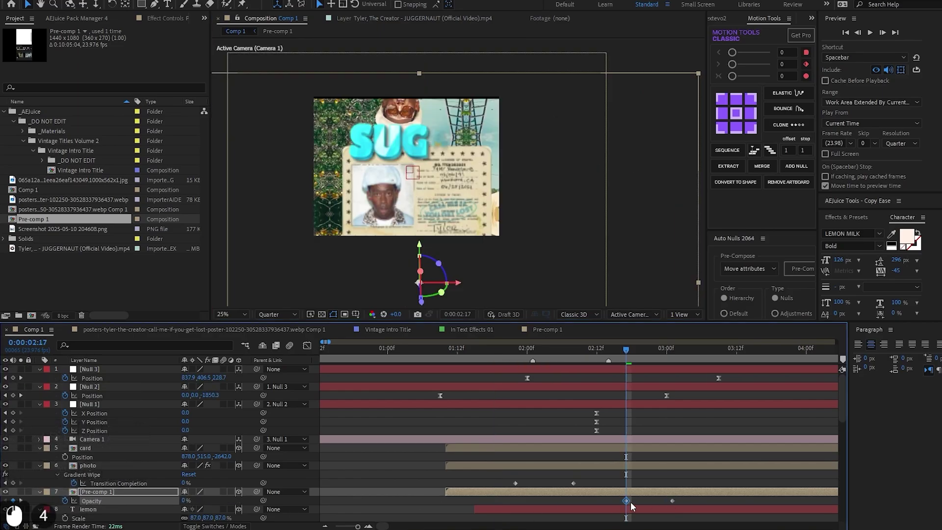
Move Pre-comp 1's first Opacity keyframe to 0:00:02:12, and preview the fade from about 0:00:02:06.
left_click(575, 386)
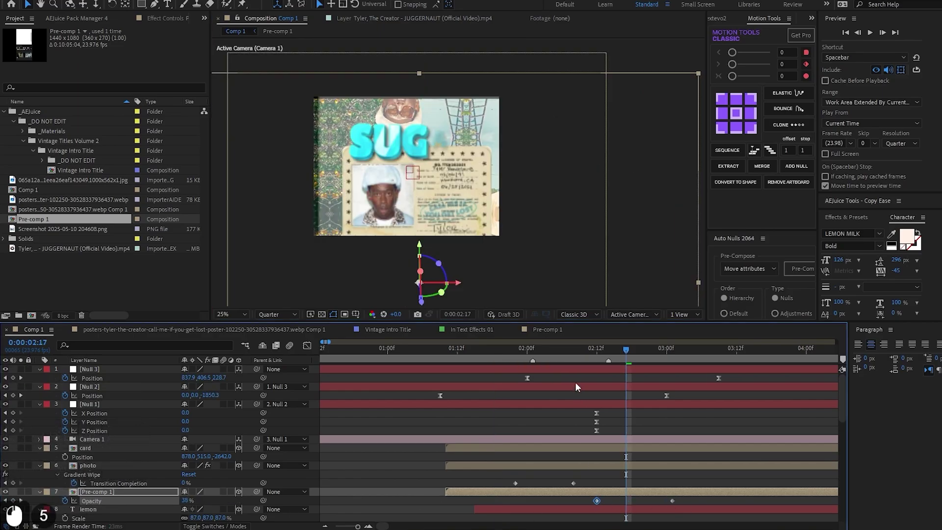
left_click(558, 347)
key("space")
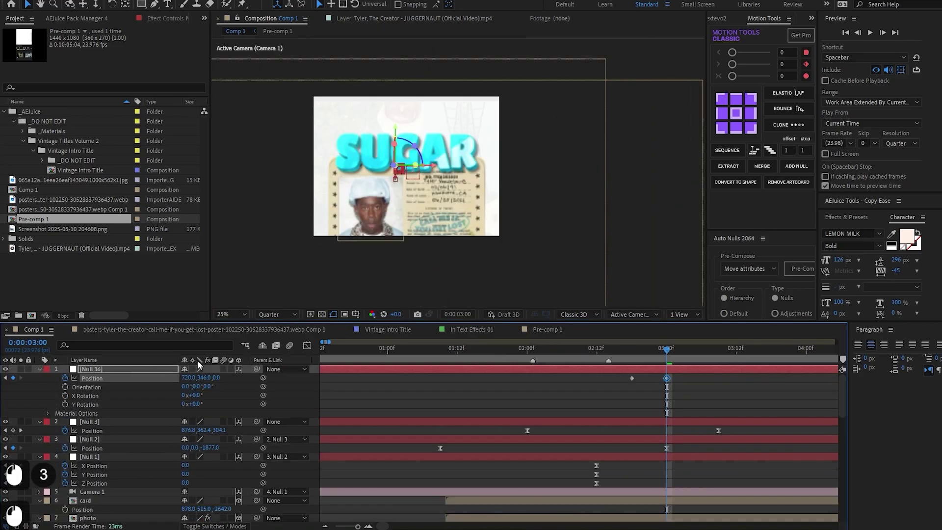
Undo Null 36's last Position change, parent Null 3 to Null 36, and readjust Null 36's Position for its second keyframe.
key("ctrl+z")
left_click_drag(254, 419, 130, 367)
left_click_drag(196, 378, 226, 382)
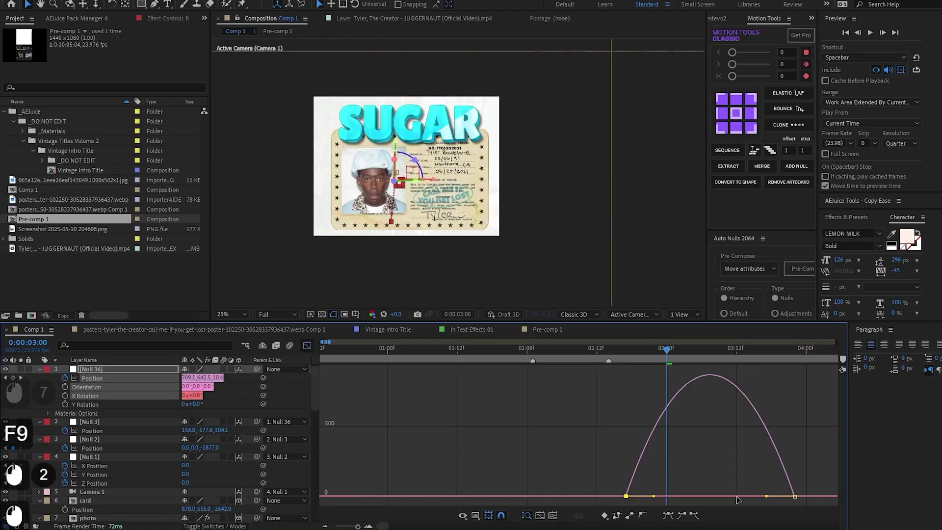
Lengthen both easing handles of Null 36's Position speed curve, and check the move up to 0:00:02:21.
left_click_drag(766, 496, 714, 496)
left_click_drag(655, 496, 680, 495)
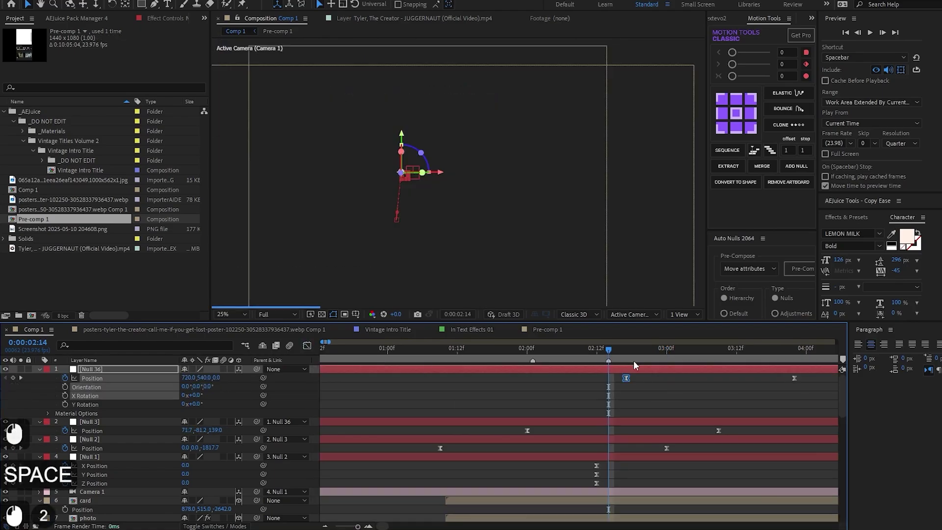
left_click_drag(609, 352, 651, 355)
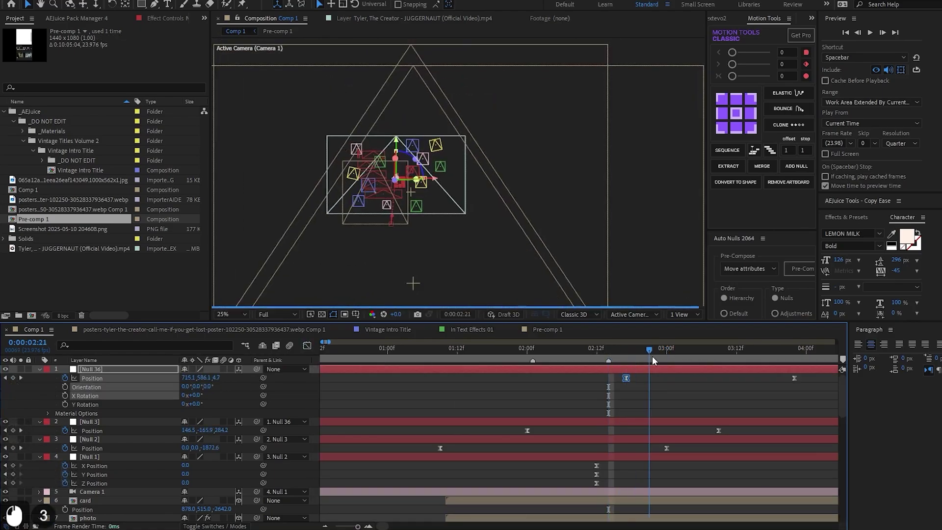
left_click(633, 375)
Lower the composition's preview resolution to Third and scrub through the SUGAR title move.
left_click(293, 315)
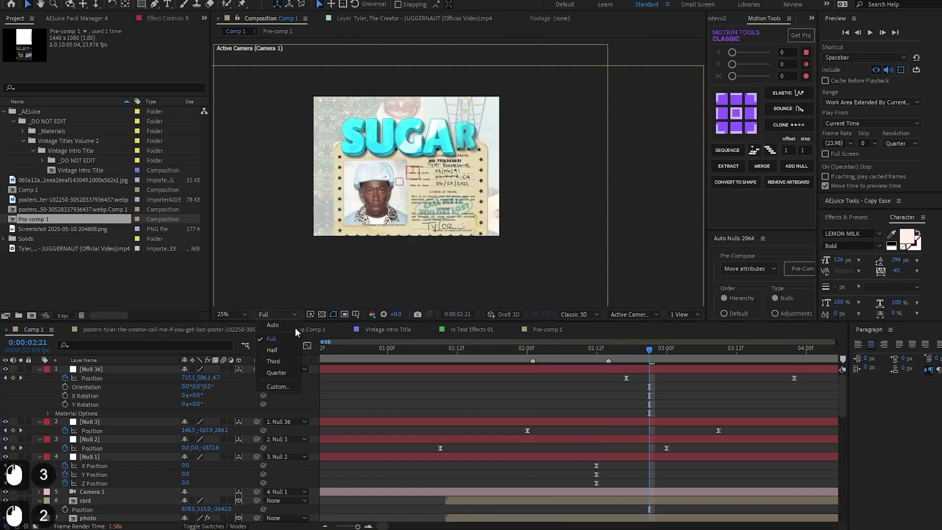
left_click(282, 358)
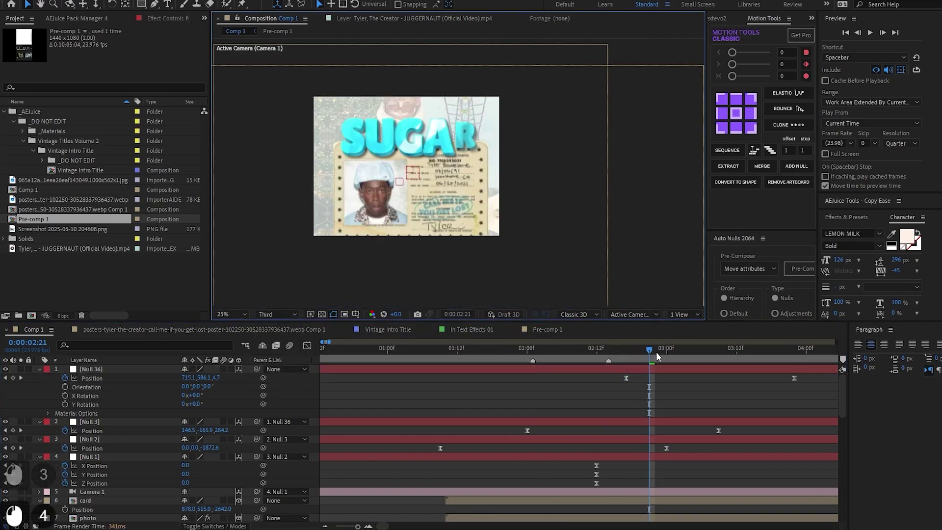
left_click_drag(655, 351, 676, 352)
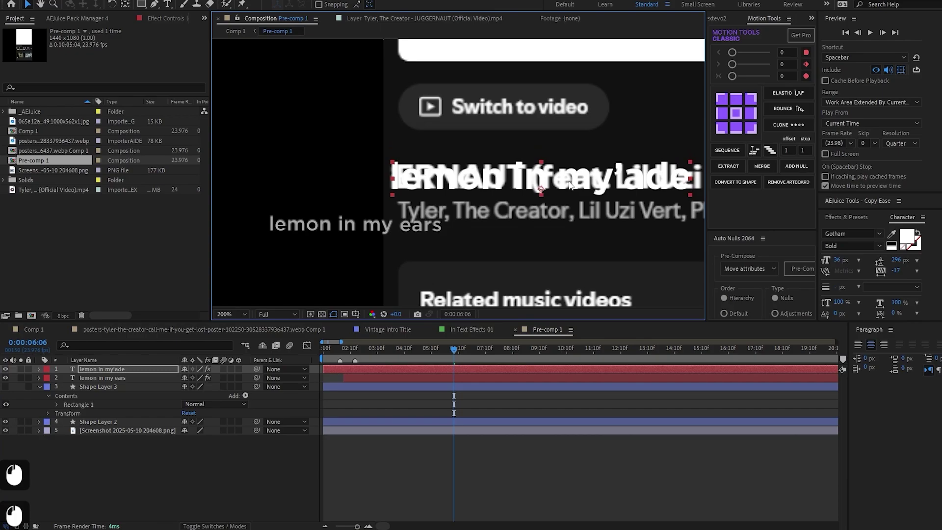
In Pre-comp 1, move the "lemon in my ears" text toward the artist line below the song title.
left_click(448, 379)
left_click_drag(455, 219, 550, 211)
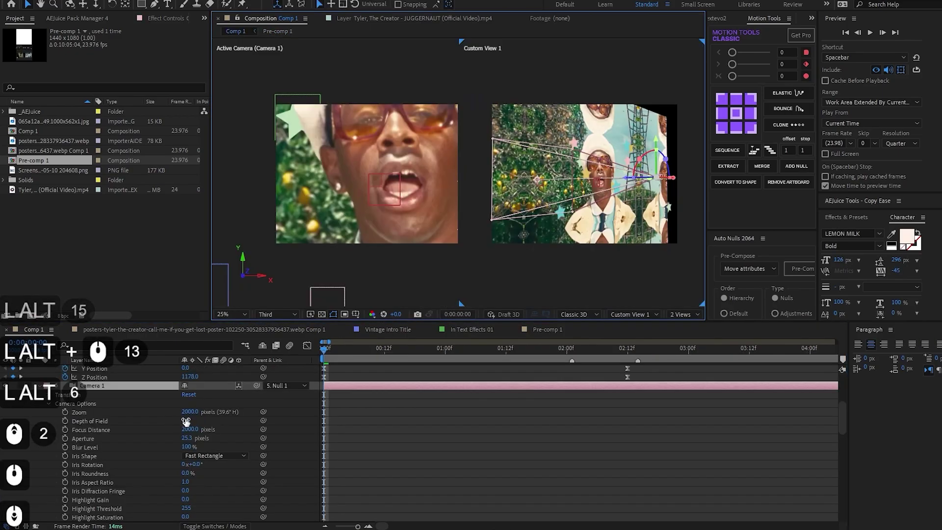
Turn on Camera 1's Depth of Field, set its Aperture to 285 pixels, and preview the blur.
left_click(176, 418)
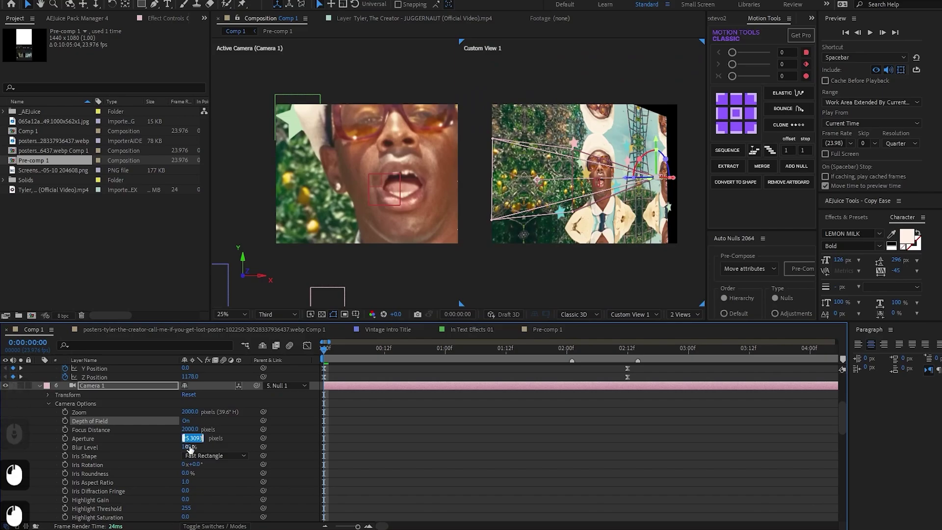
type("285")
key("Return")
key("space")
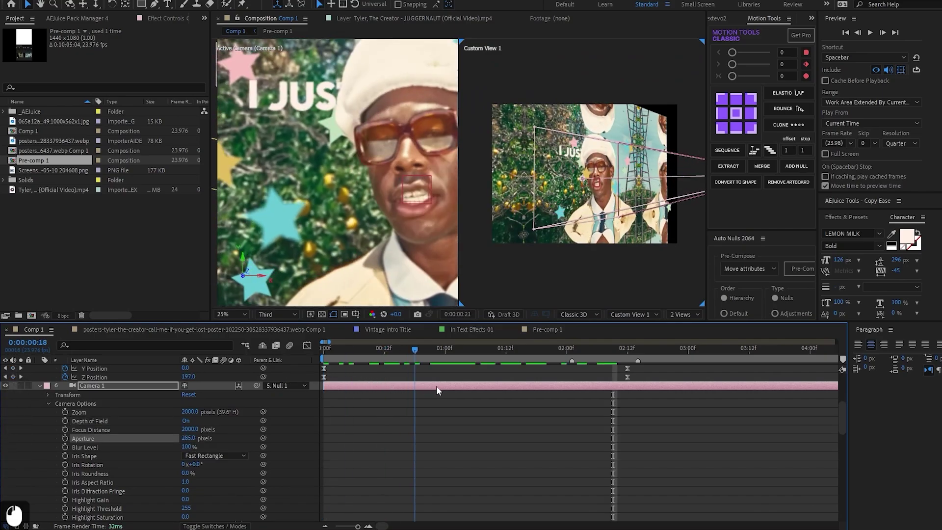
Keyframe Camera 1's Focus Distance at 0:00:02:00, and set it to 990 pixels at 0:00:02:09 to focus on the card.
left_click_drag(189, 429, 139, 429)
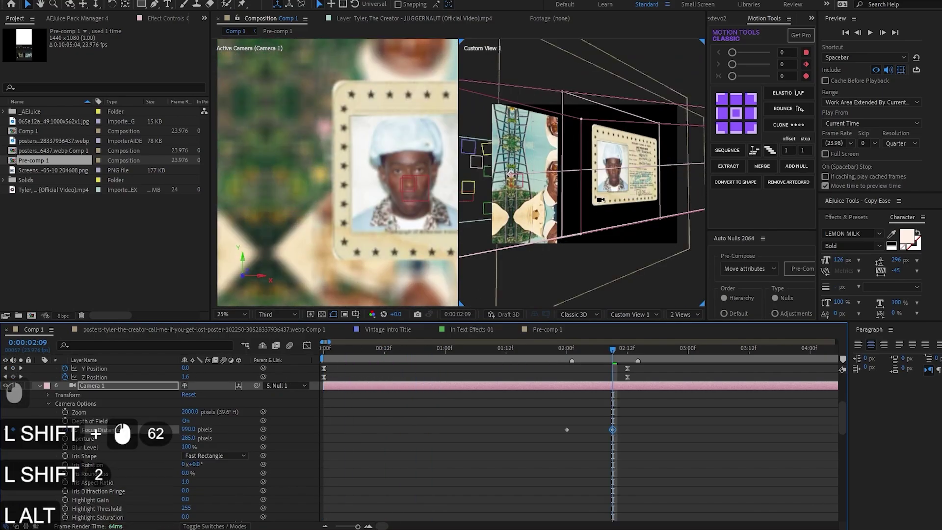
left_click_drag(510, 174, 478, 177)
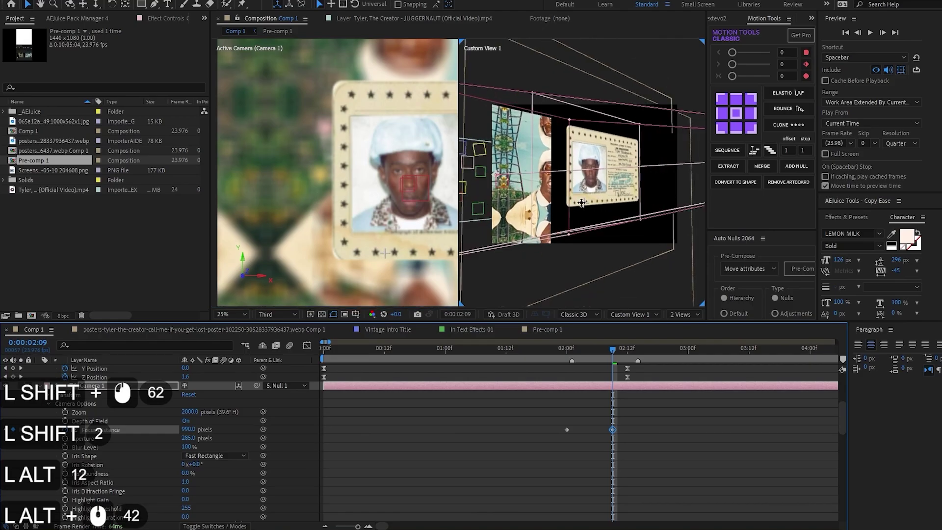